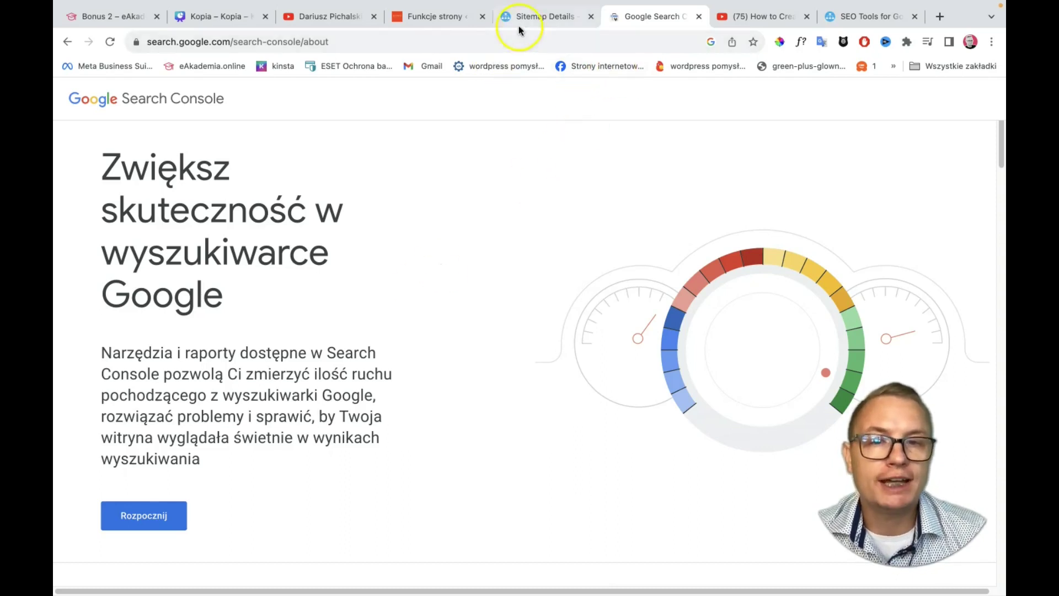
pyautogui.click(439, 20)
pyautogui.scroll(-6, 484, 177)
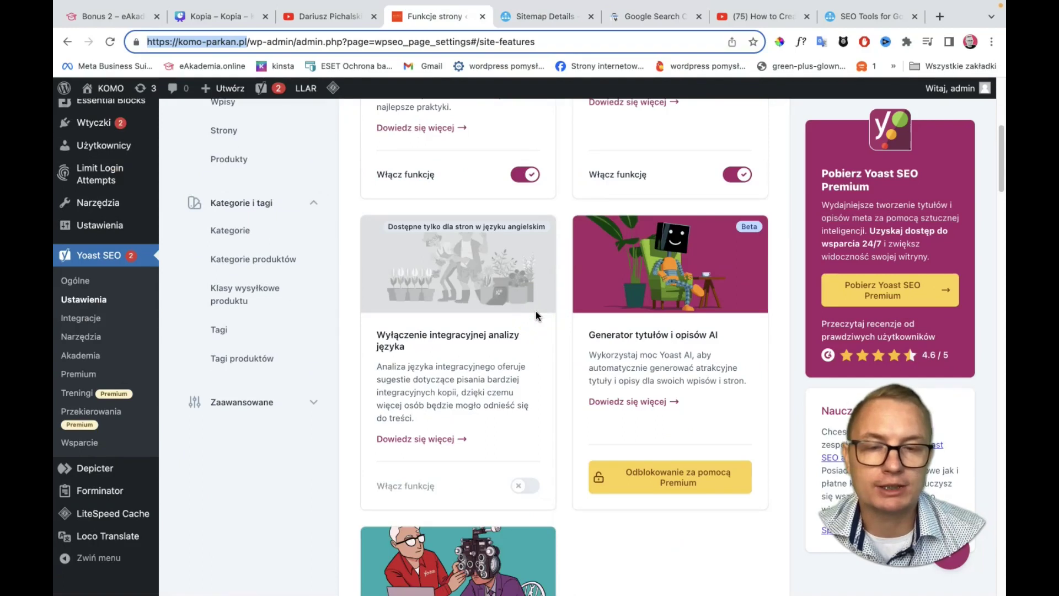
pyautogui.scroll(-2, 473, 245)
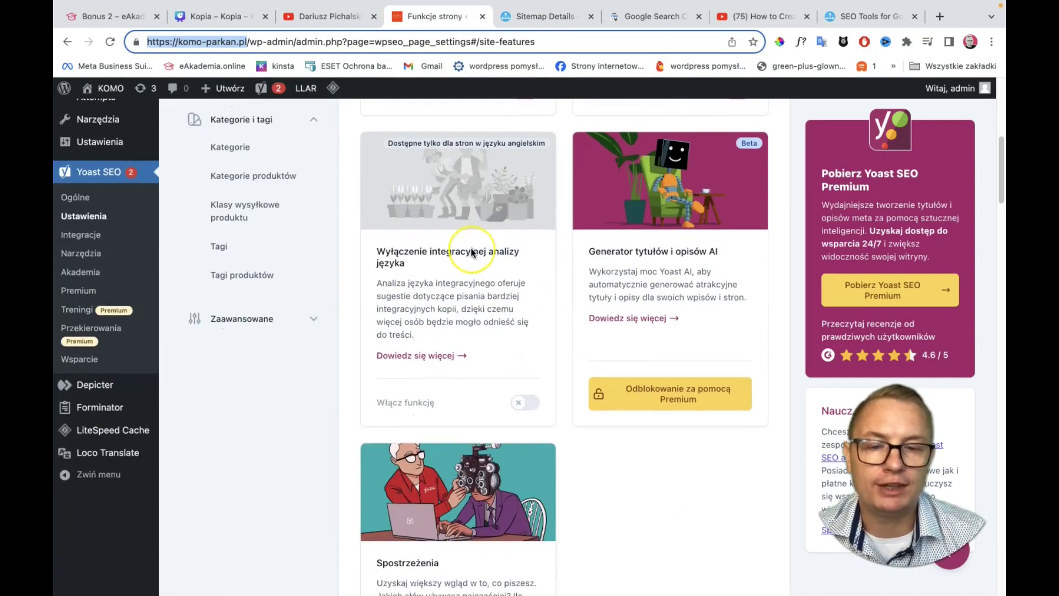
pyautogui.scroll(7, 471, 250)
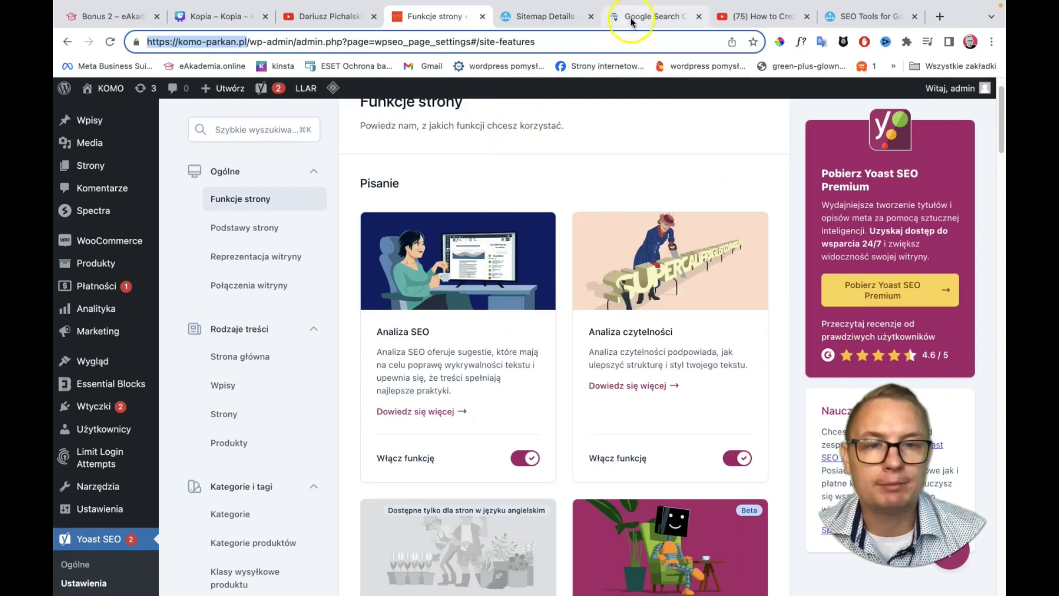
pyautogui.click(612, 16)
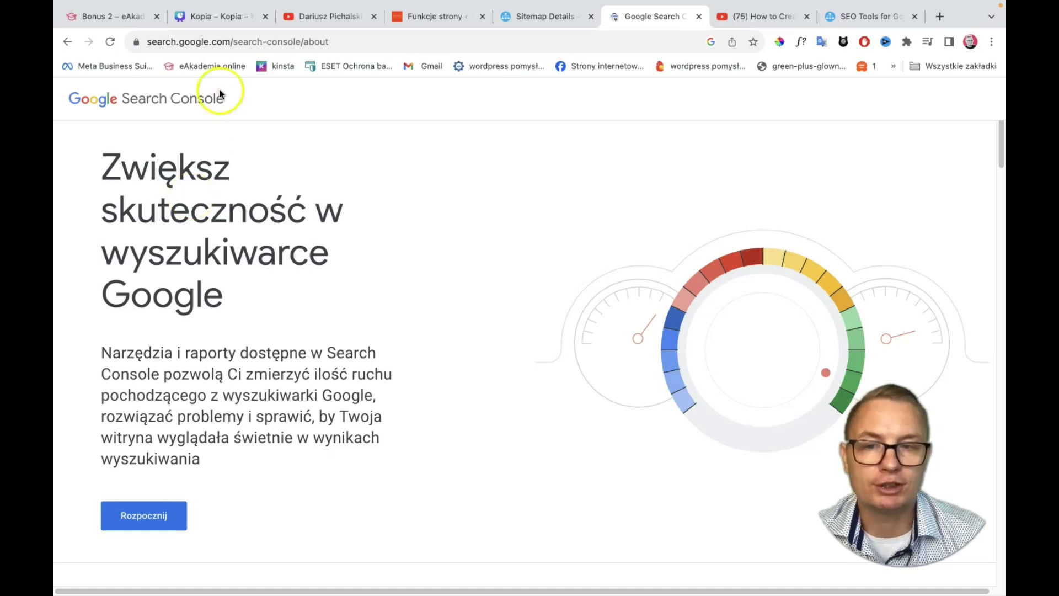
# Open the WordPress reading settings (Czytanie) for the komo-parkan.pl site and locate the search engine visibility option.
pyautogui.press('super+4')
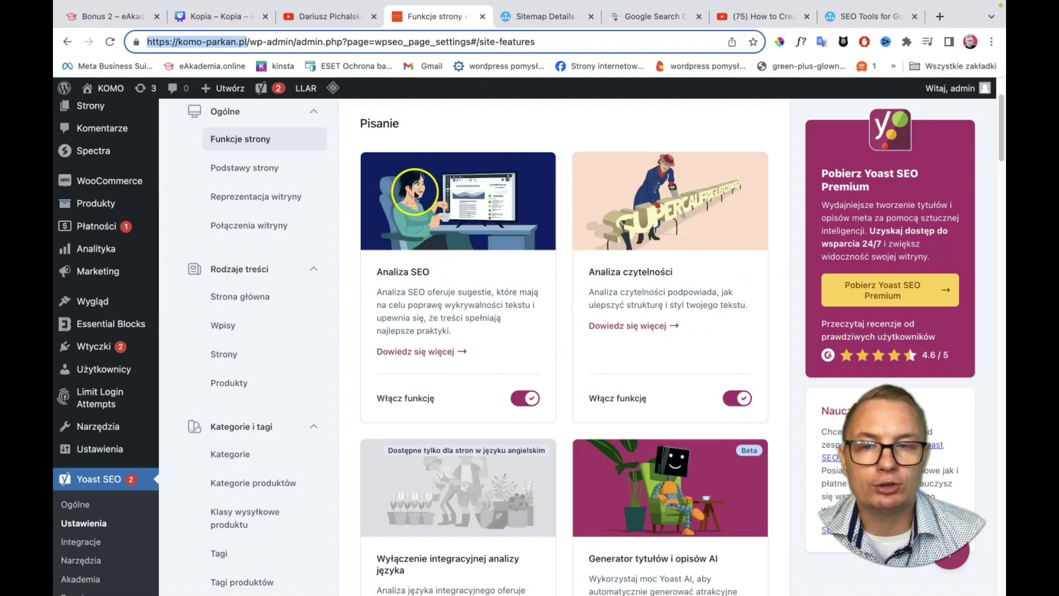
pyautogui.moveTo(90, 202)
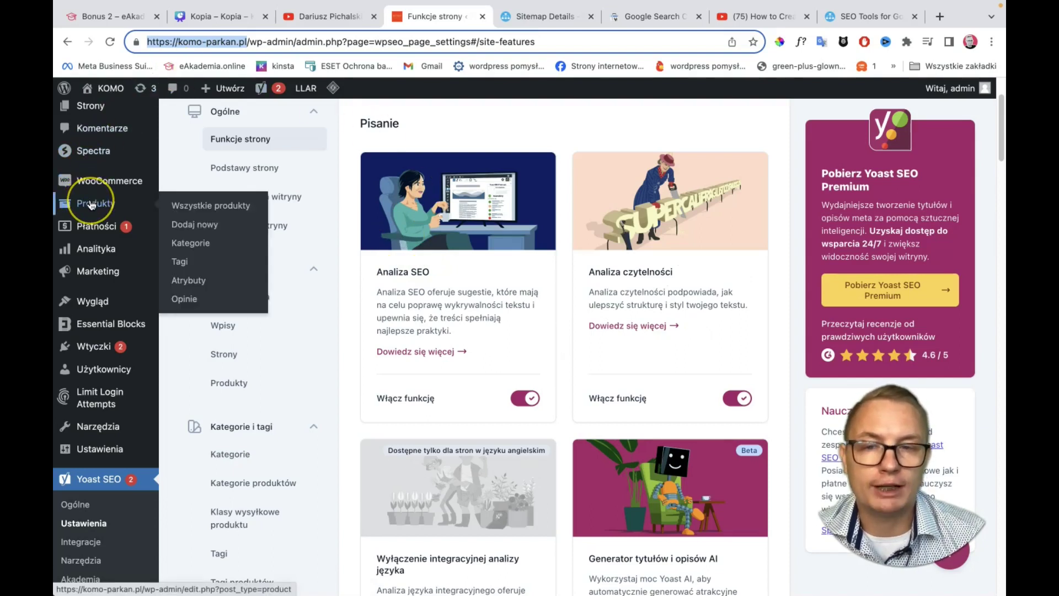
pyautogui.moveTo(66, 345)
pyautogui.scroll(-3, 66, 344)
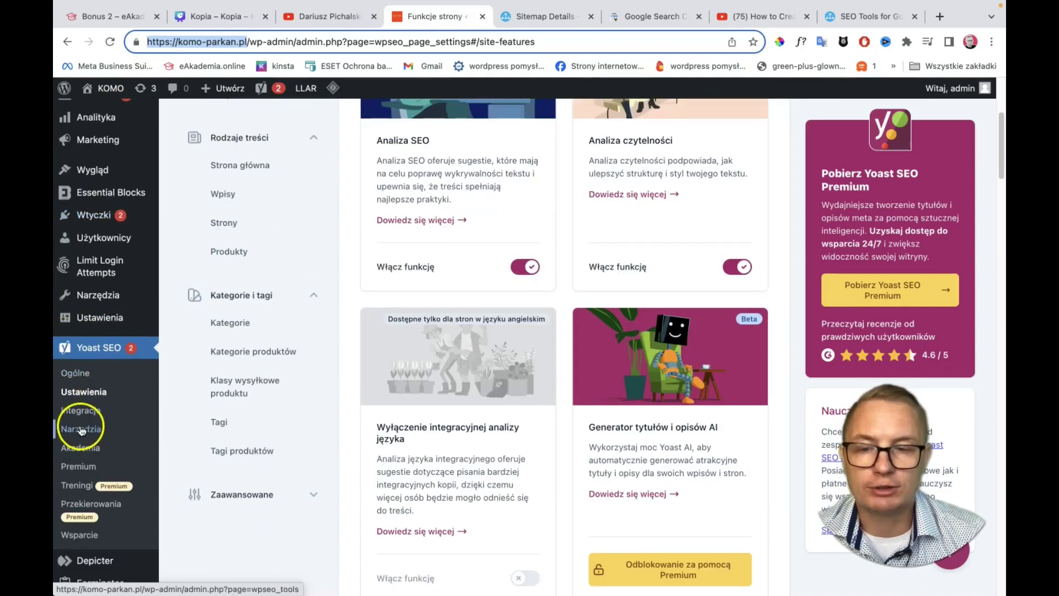
pyautogui.scroll(-3, 103, 359)
pyautogui.moveTo(91, 170)
pyautogui.click(200, 210)
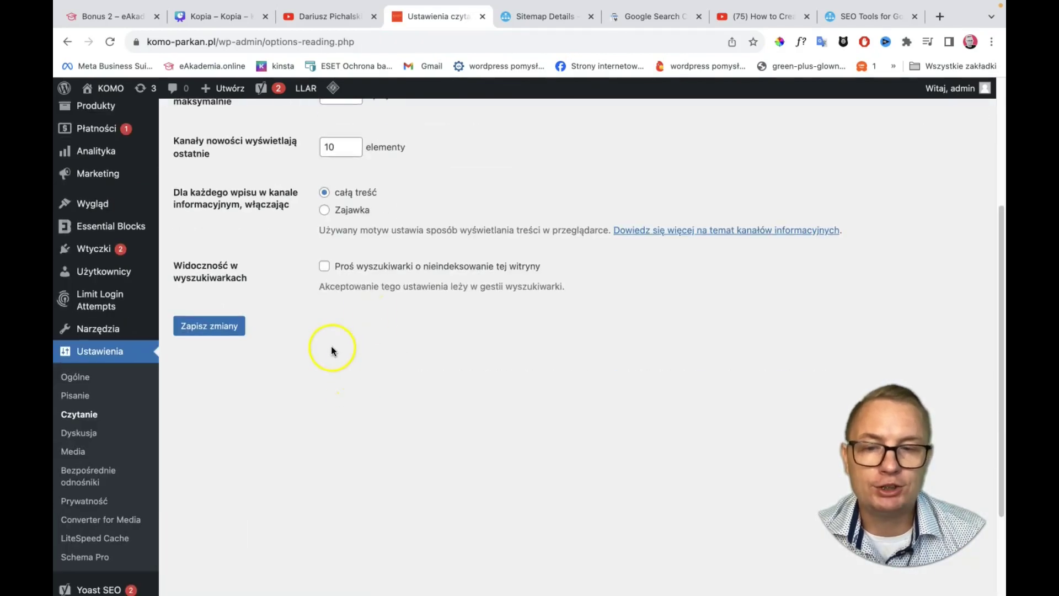
pyautogui.scroll(2, 331, 347)
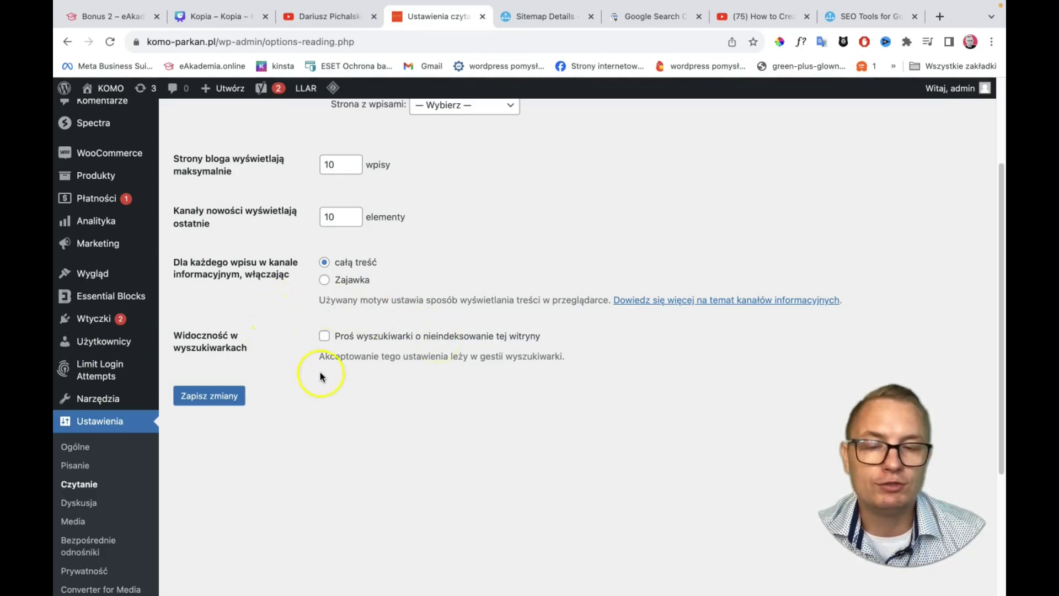
# Try the option asking search engines not to index the site, leaving it disabled.
pyautogui.click(325, 337)
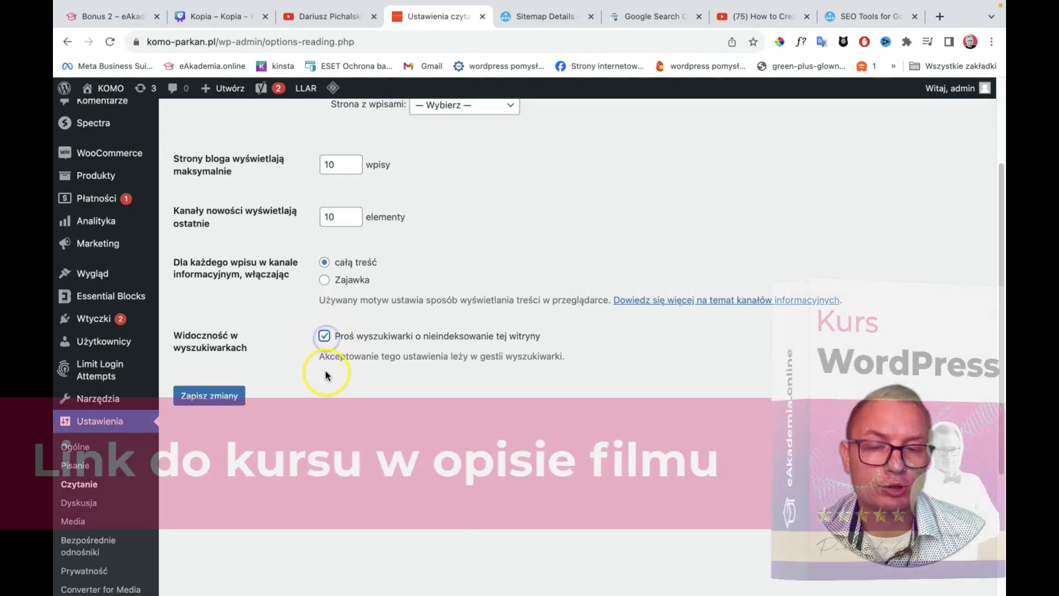
pyautogui.click(325, 338)
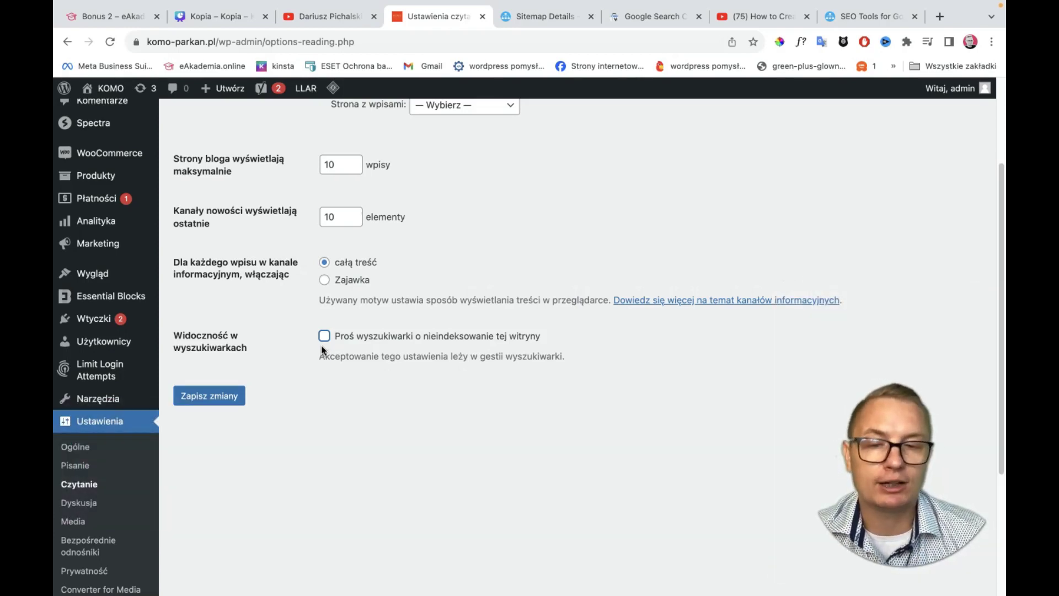
pyautogui.click(322, 341)
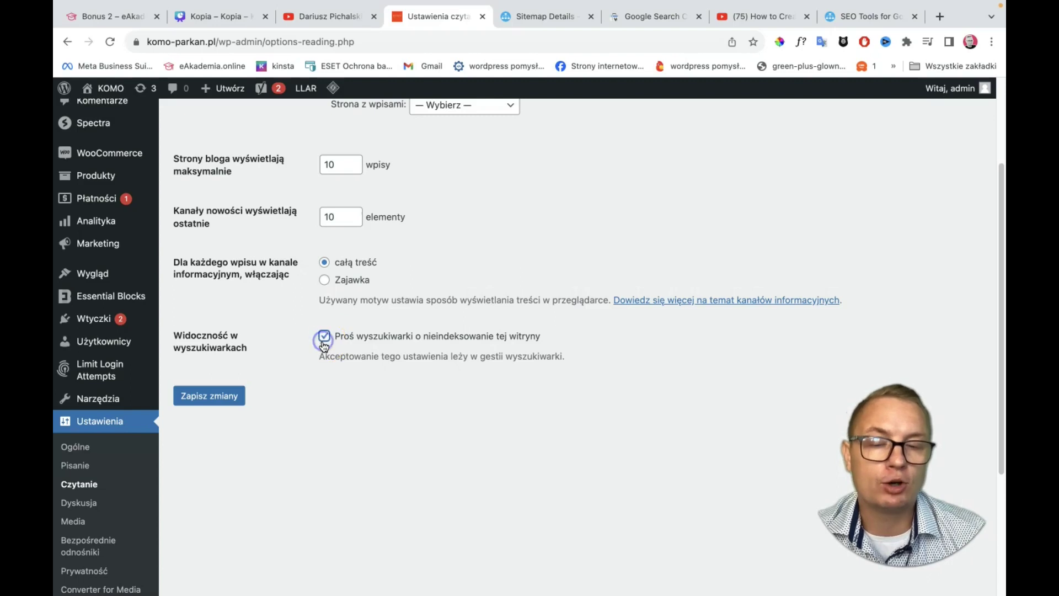
pyautogui.click(324, 343)
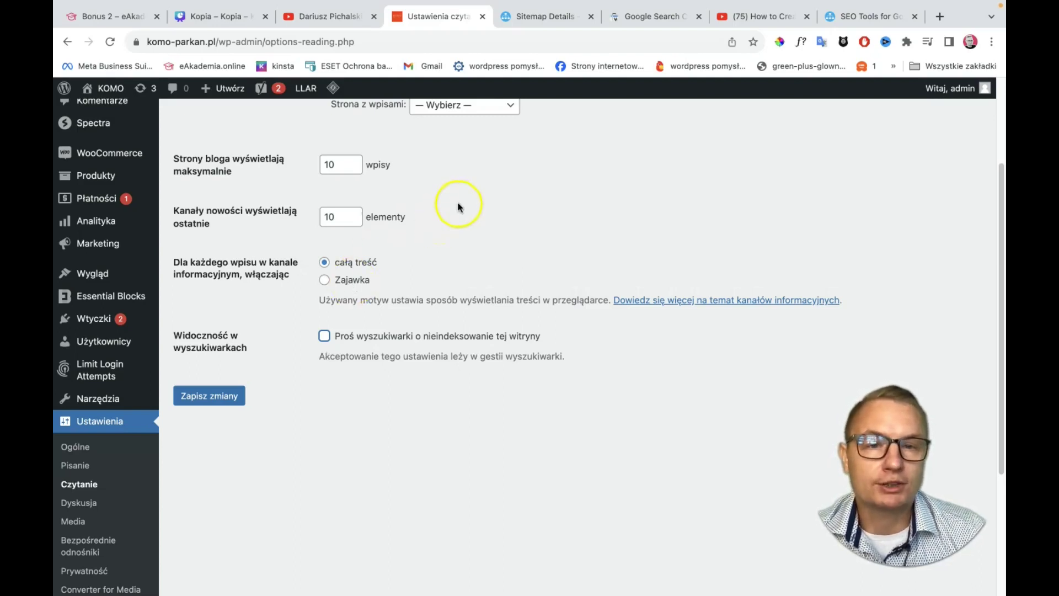
# Switch to Google Search Console, enter the dashboard and start adding a new property.
pyautogui.click(641, 20)
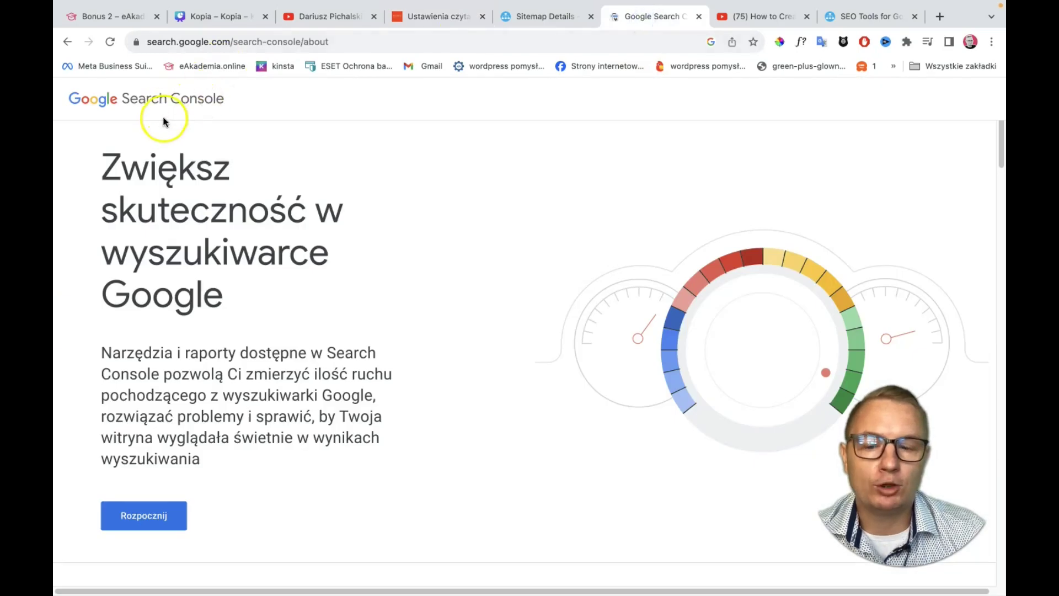
pyautogui.click(142, 514)
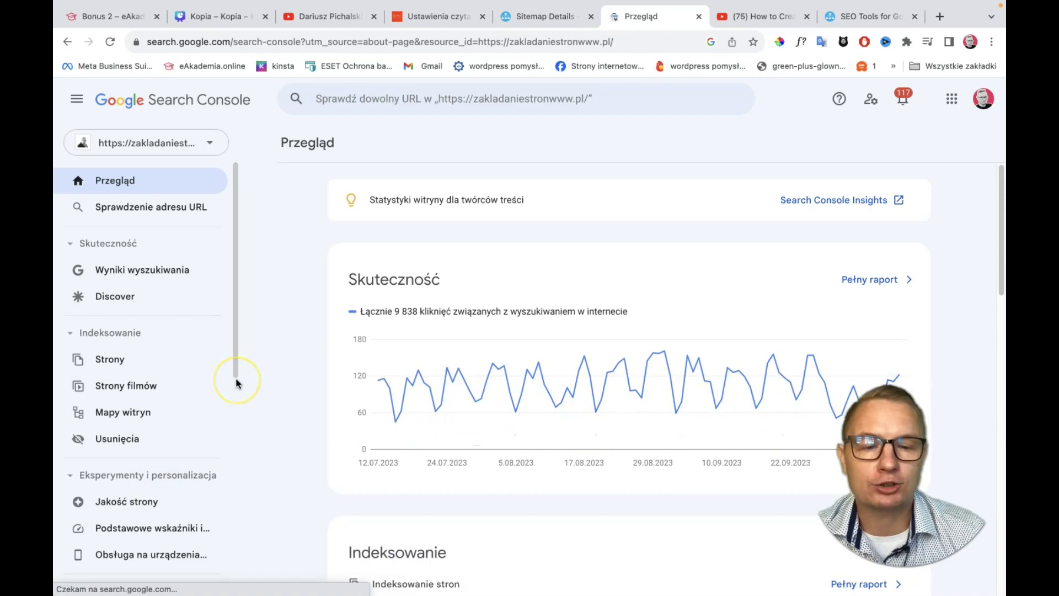
pyautogui.click(185, 142)
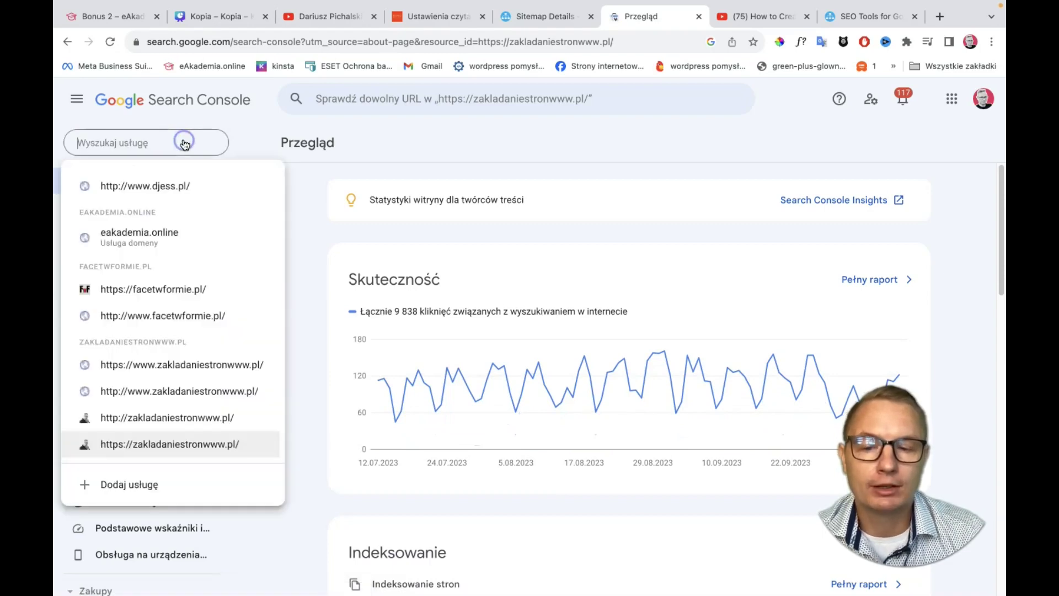
pyautogui.click(154, 129)
pyautogui.click(123, 143)
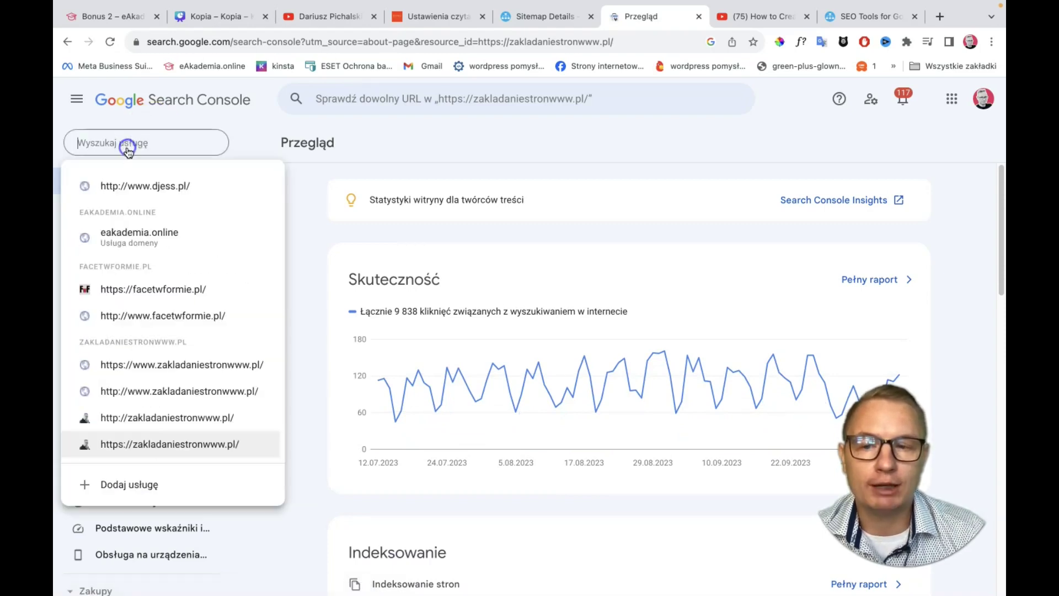
pyautogui.click(129, 485)
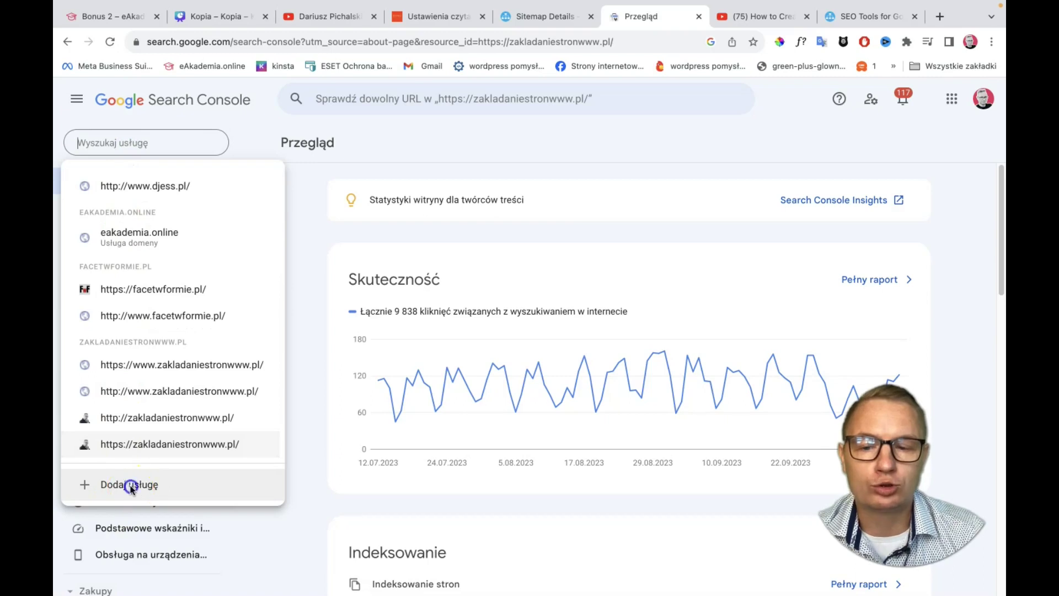
# Add brave-baboon-c5oht.instawp.xyz as a Domain property and continue to ownership verification.
pyautogui.click(349, 392)
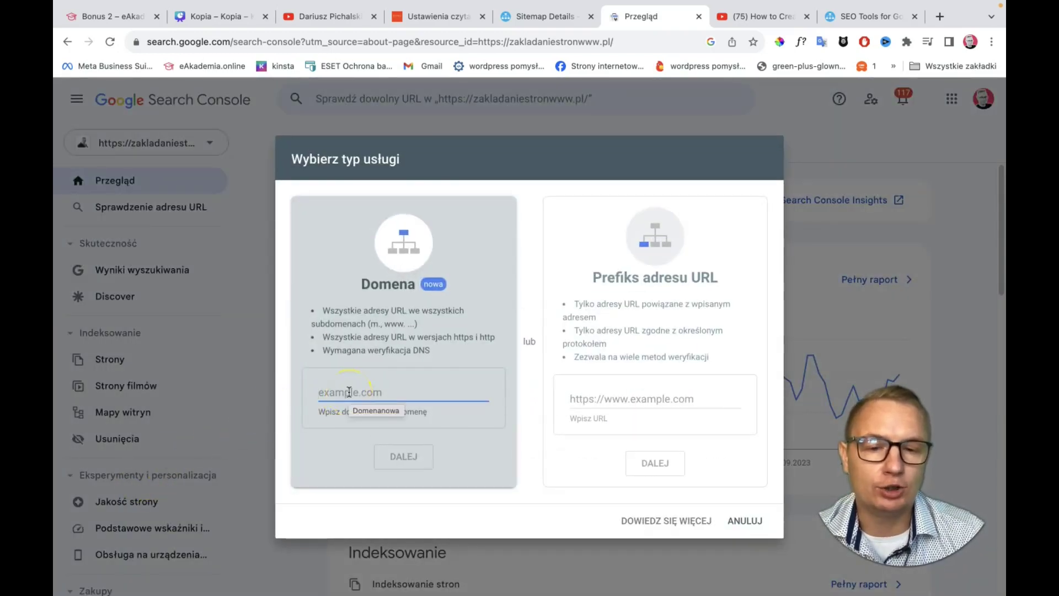
pyautogui.click(320, 398)
pyautogui.write('brave-baboon-c5oht.instawp.xyz')
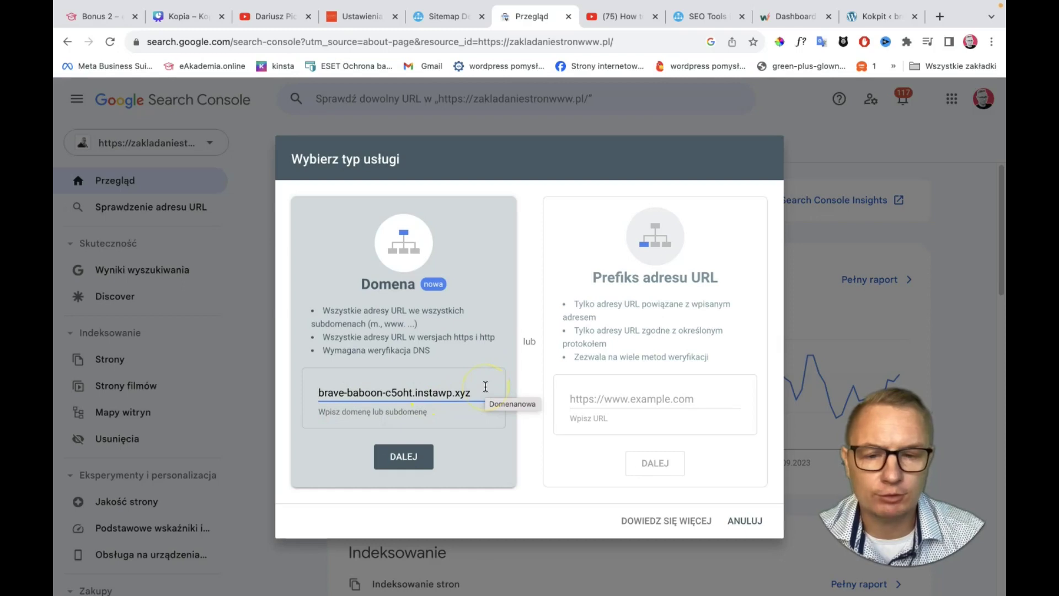
pyautogui.click(401, 458)
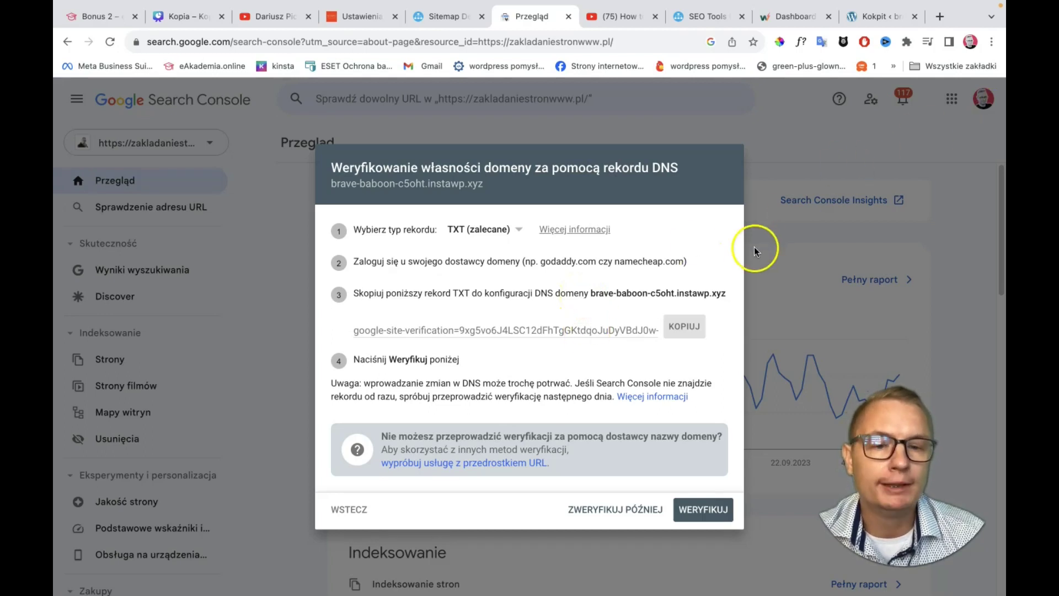
# Open the hosting panel in a new browser tab and go to the add-record form in the DNS zone editor for autokos.net.
pyautogui.click(939, 17)
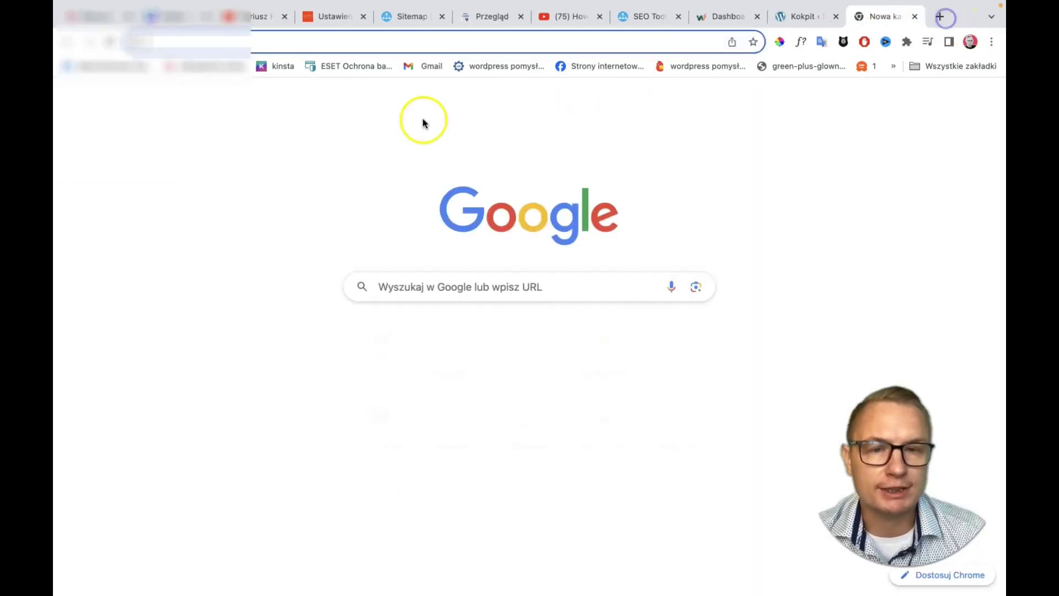
pyautogui.click(605, 339)
pyautogui.click(331, 246)
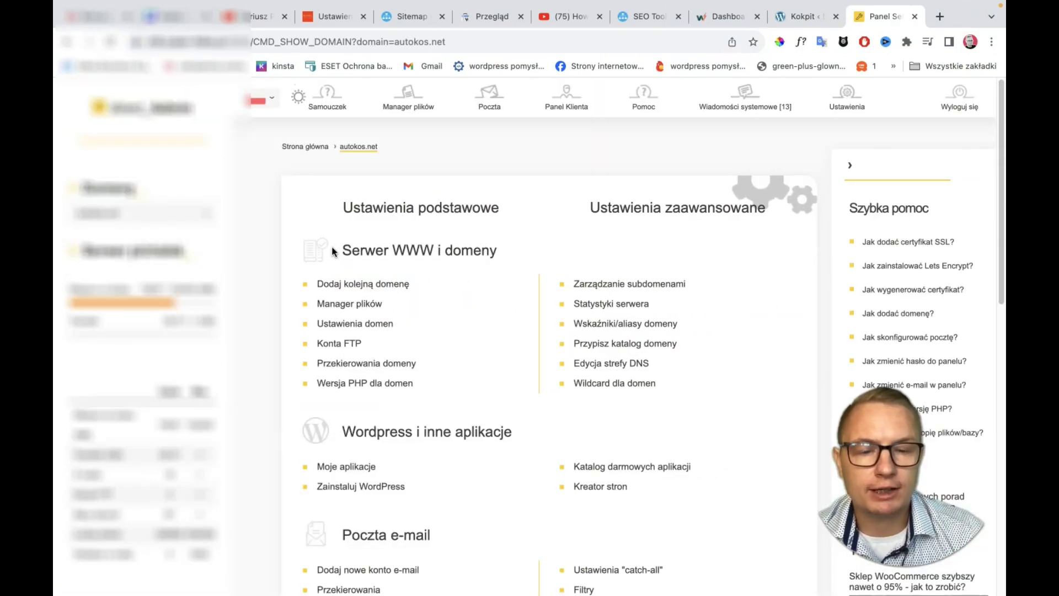
pyautogui.click(590, 371)
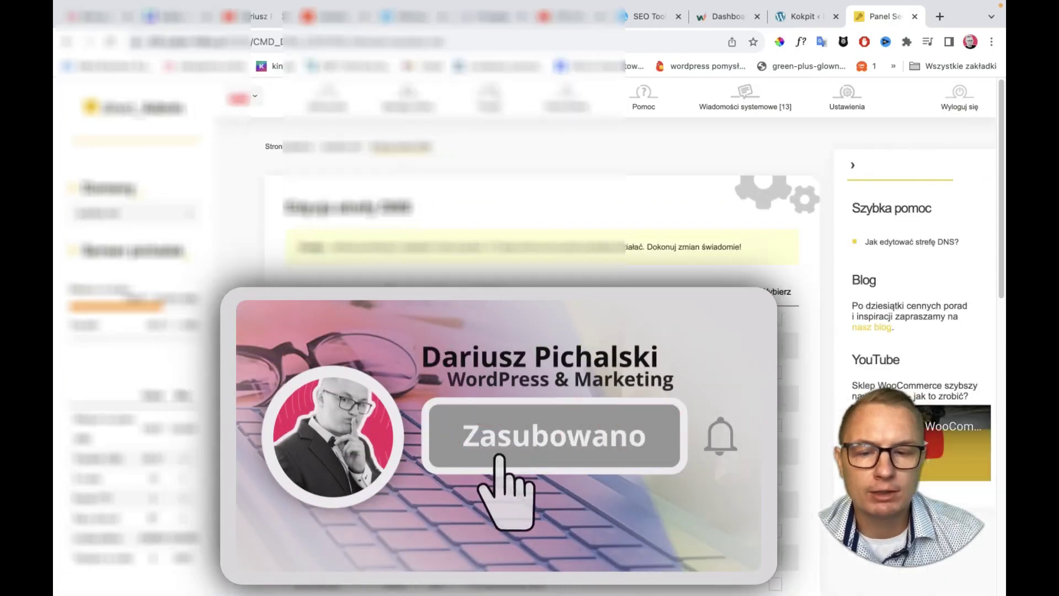
pyautogui.scroll(-15, 540, 220)
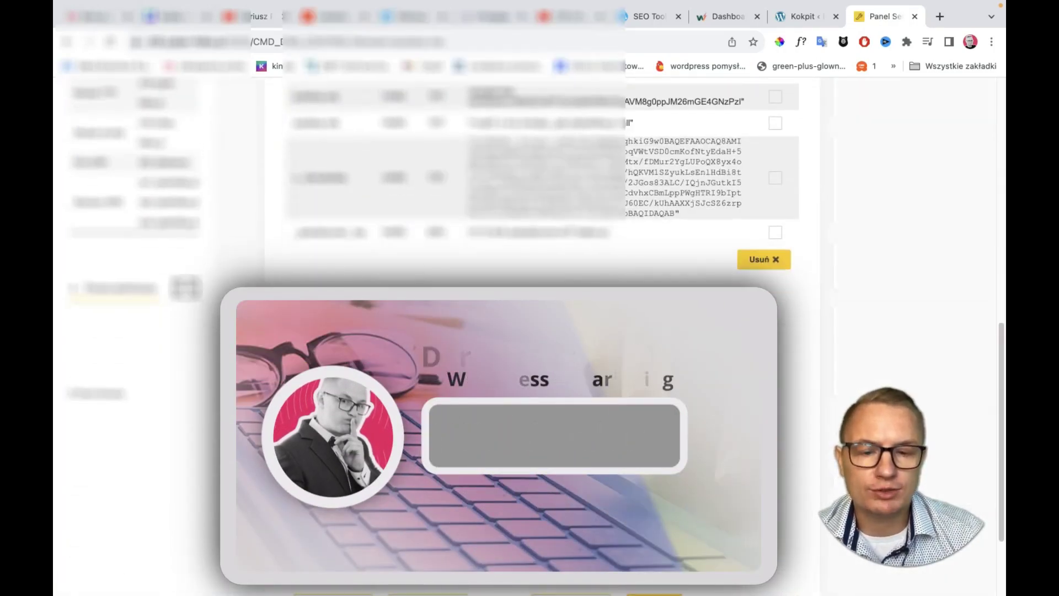
pyautogui.scroll(-2, 381, 345)
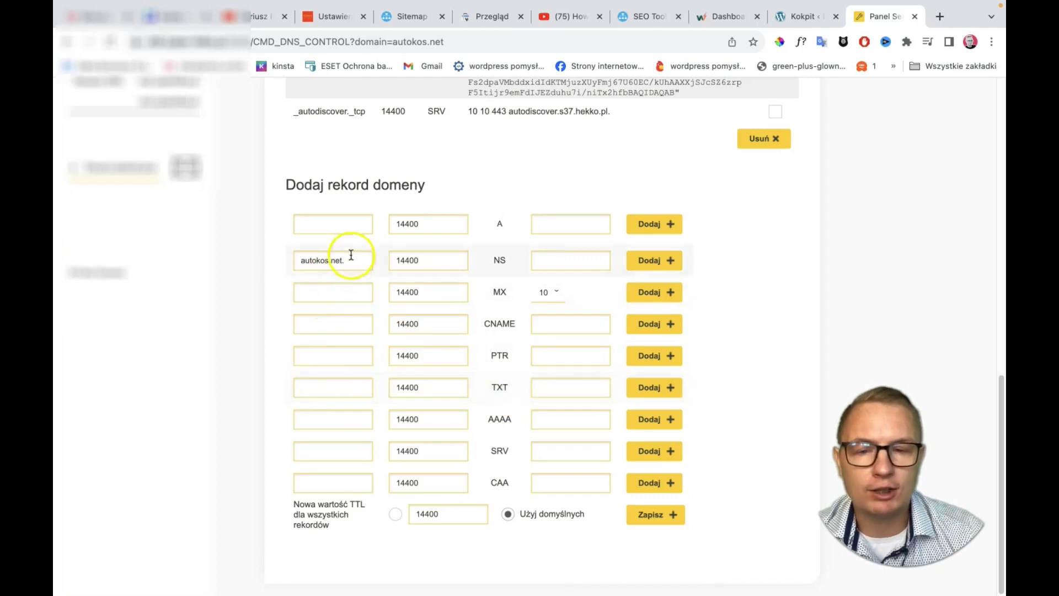
# Copy the domain name autokos.net. from the NS record row into the name field of the new TXT record.
pyautogui.moveTo(352, 252); pyautogui.dragTo(256, 260)
pyautogui.press('super+c')
pyautogui.rightClick(308, 260)
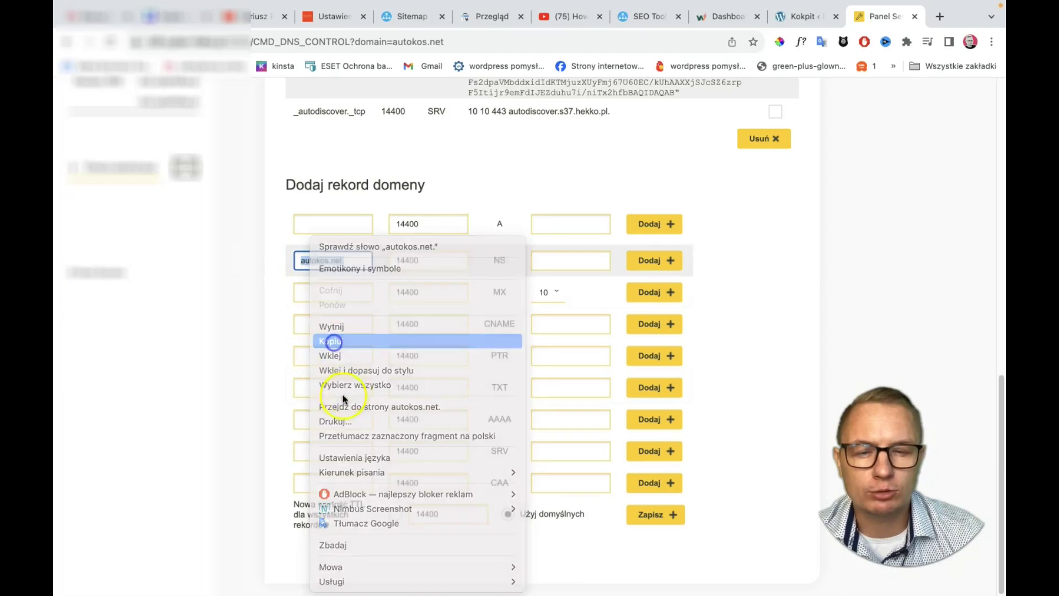
pyautogui.rightClick(333, 389)
pyautogui.click(368, 457)
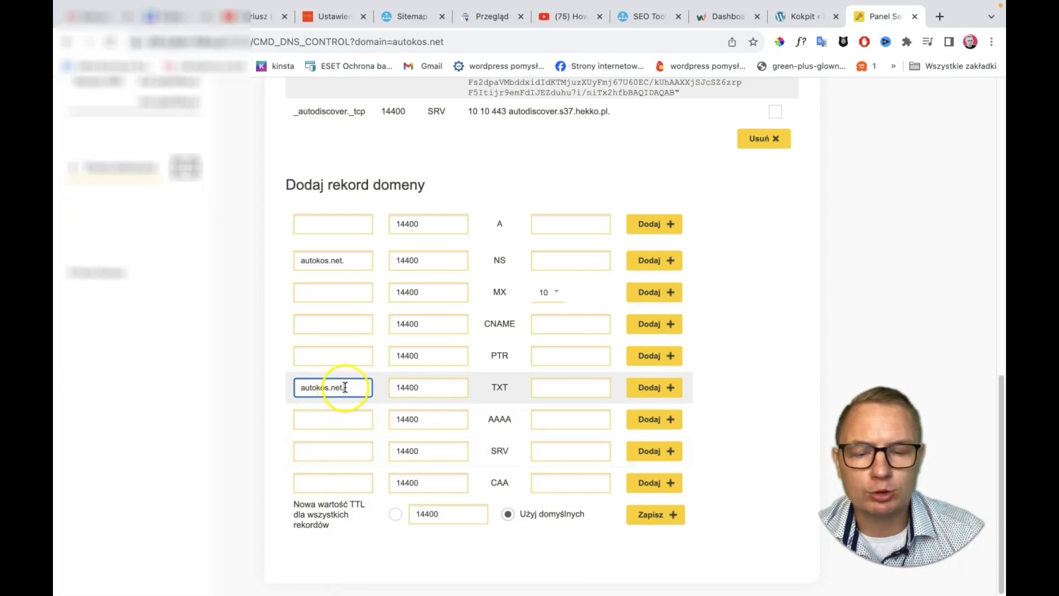
# Copy the Google site verification code from Search Console into the TXT record's value, add the record, and return to the verification dialog.
pyautogui.click(547, 387)
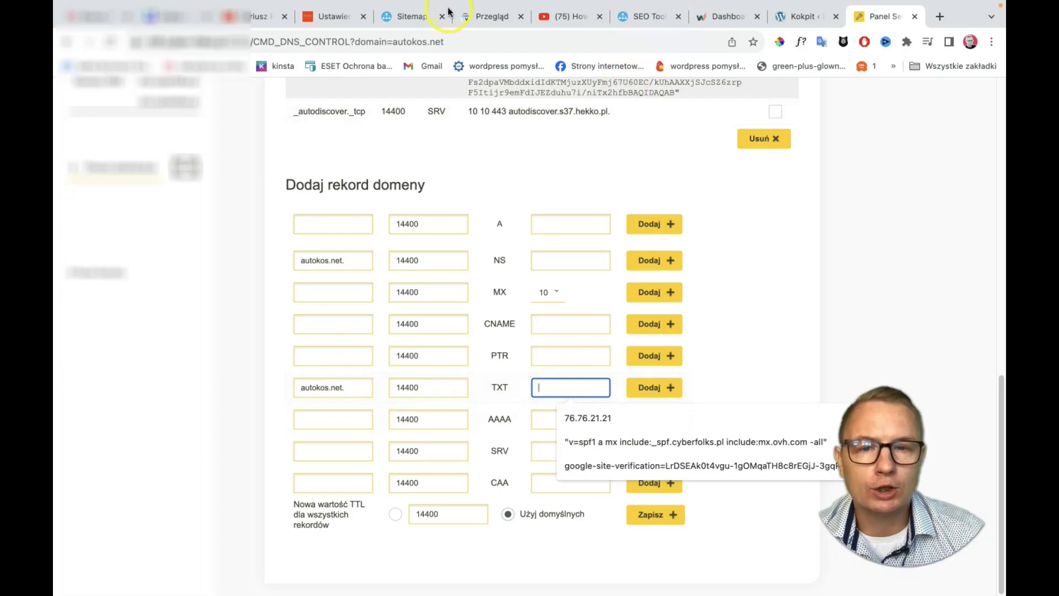
pyautogui.click(499, 16)
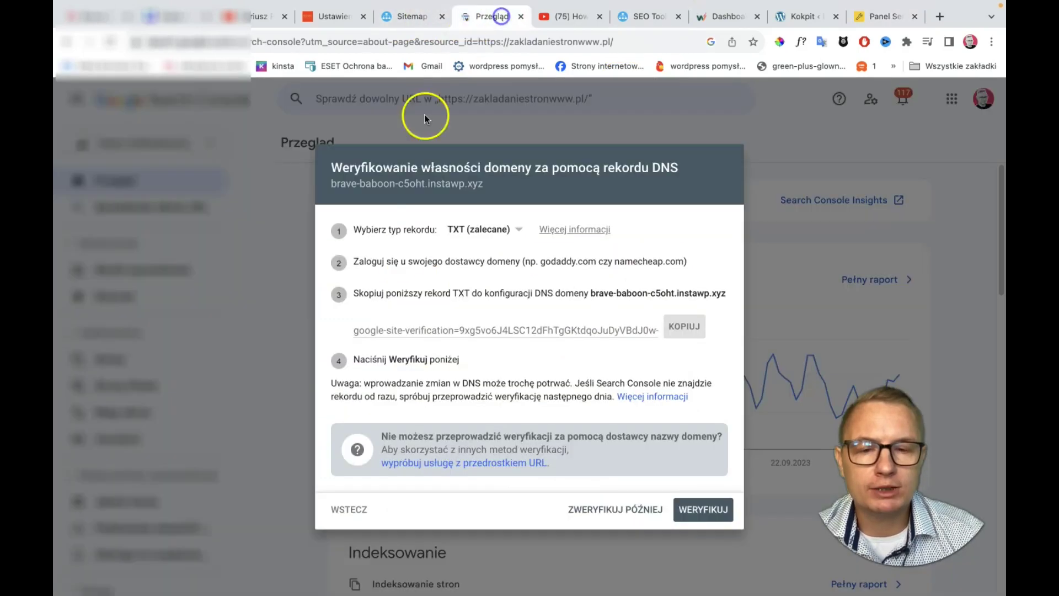
pyautogui.click(679, 328)
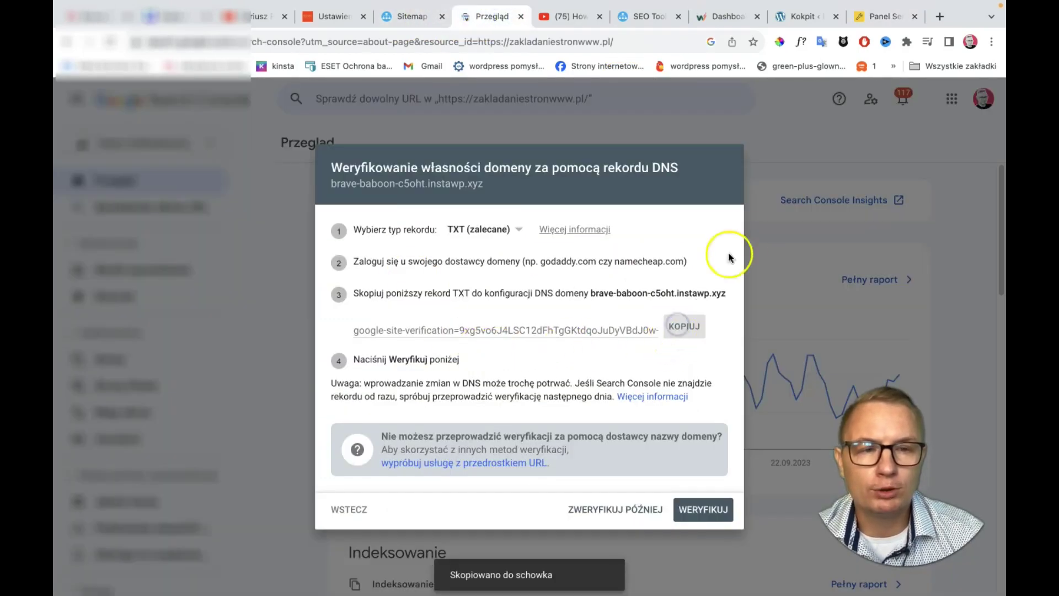
pyautogui.click(869, 17)
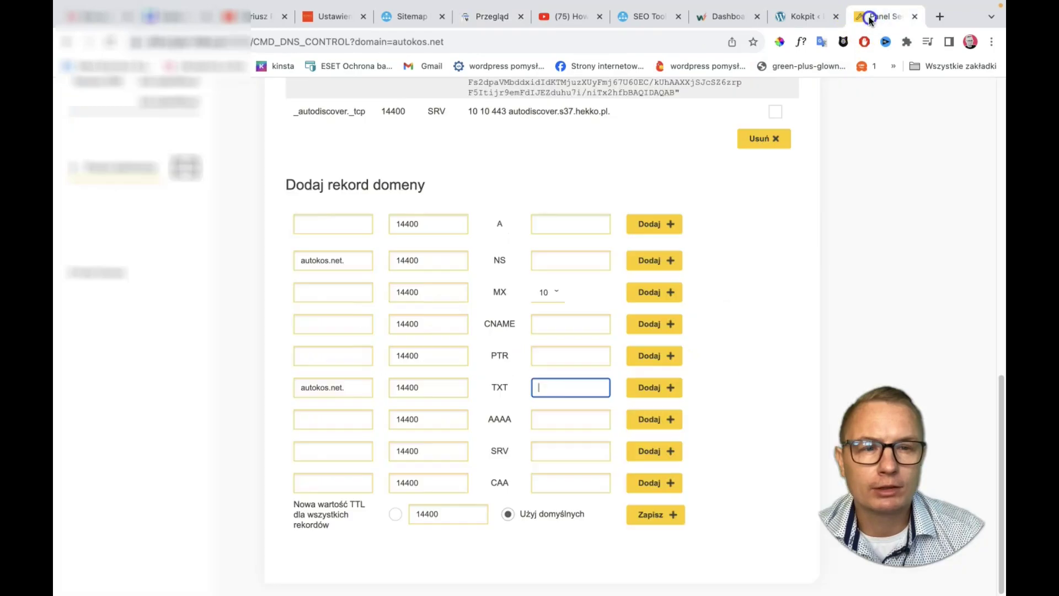
pyautogui.rightClick(562, 387)
pyautogui.click(603, 457)
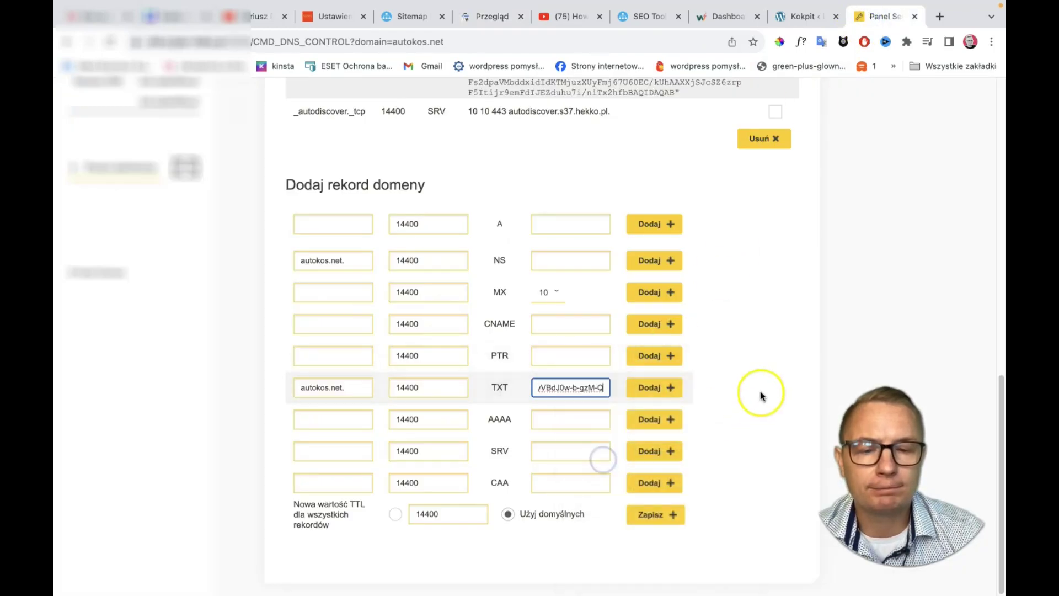
pyautogui.click(664, 393)
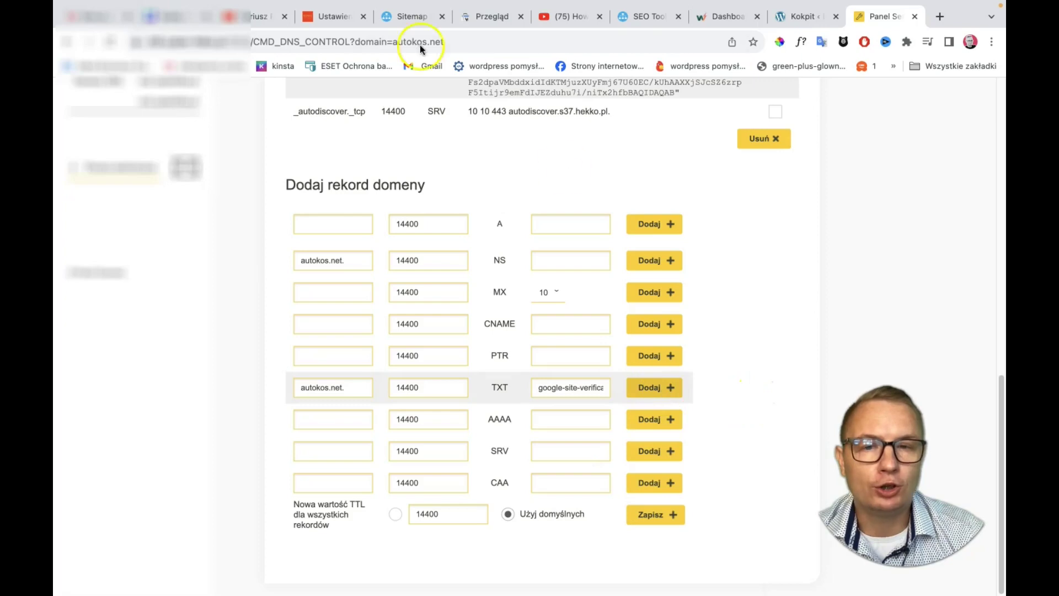
pyautogui.click(483, 18)
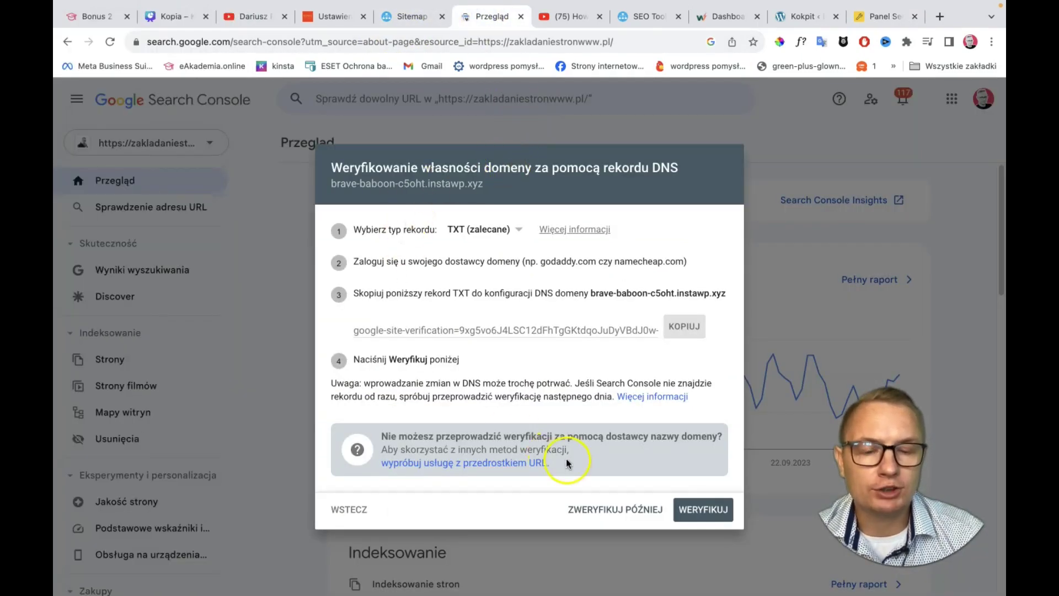
# Run the DNS ownership verification, run it again after dismissing the first result, and go to the komo-parkan.pl property.
pyautogui.click(698, 510)
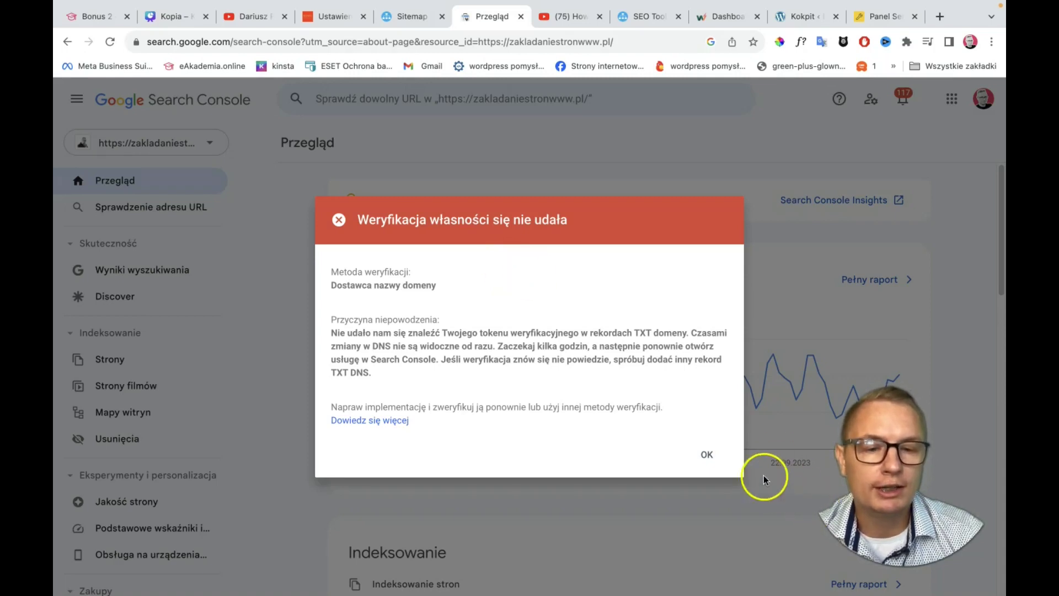
pyautogui.click(707, 454)
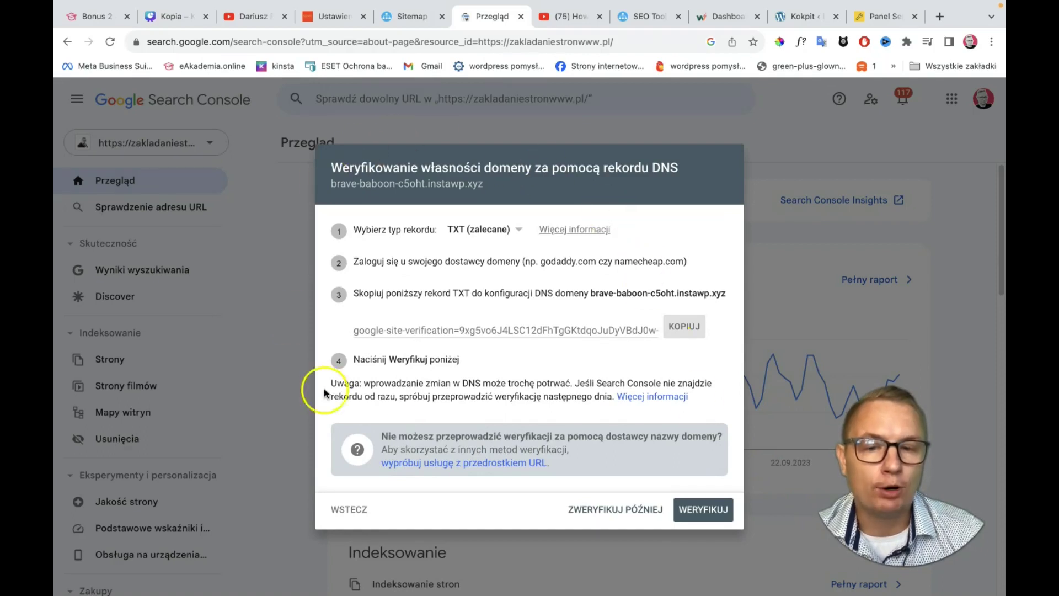
pyautogui.click(693, 506)
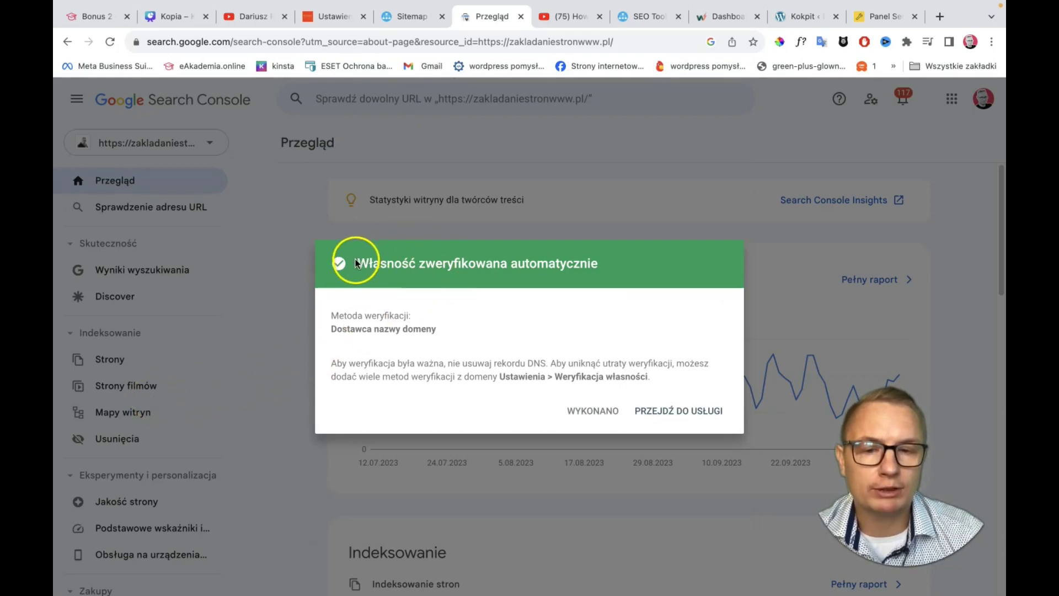
pyautogui.click(688, 415)
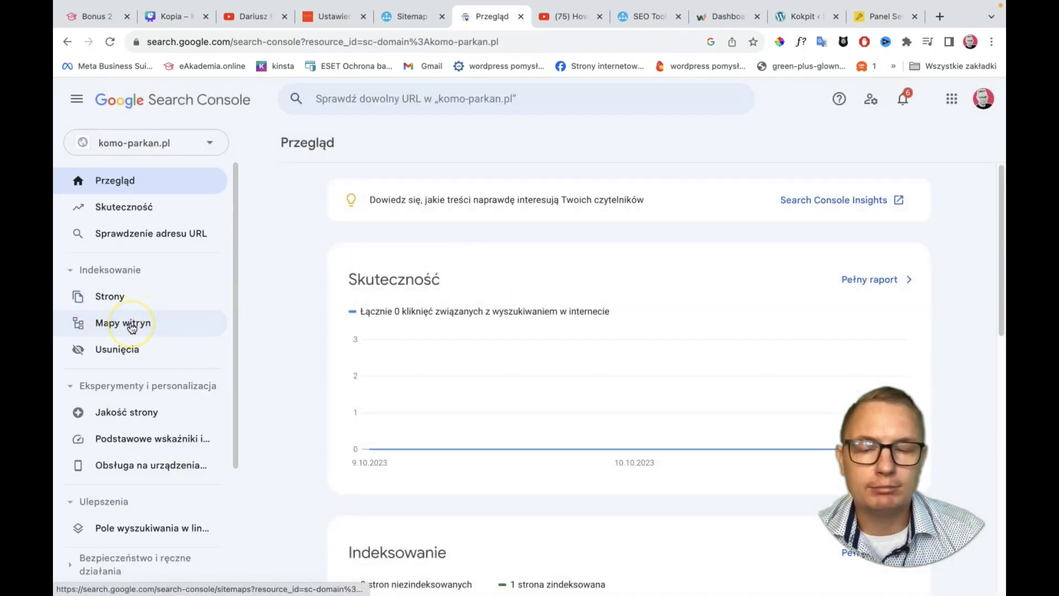
# Open the sitemaps page for komo-parkan.pl in Search Console, then switch to the site's WordPress dashboard and open the Yoast SEO settings.
pyautogui.click(132, 328)
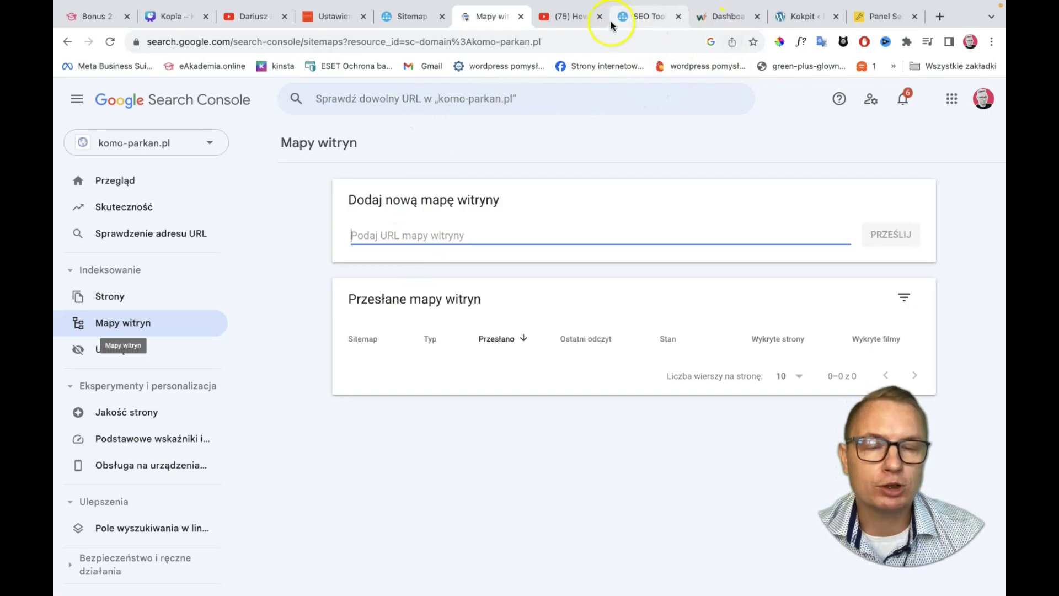
pyautogui.click(330, 16)
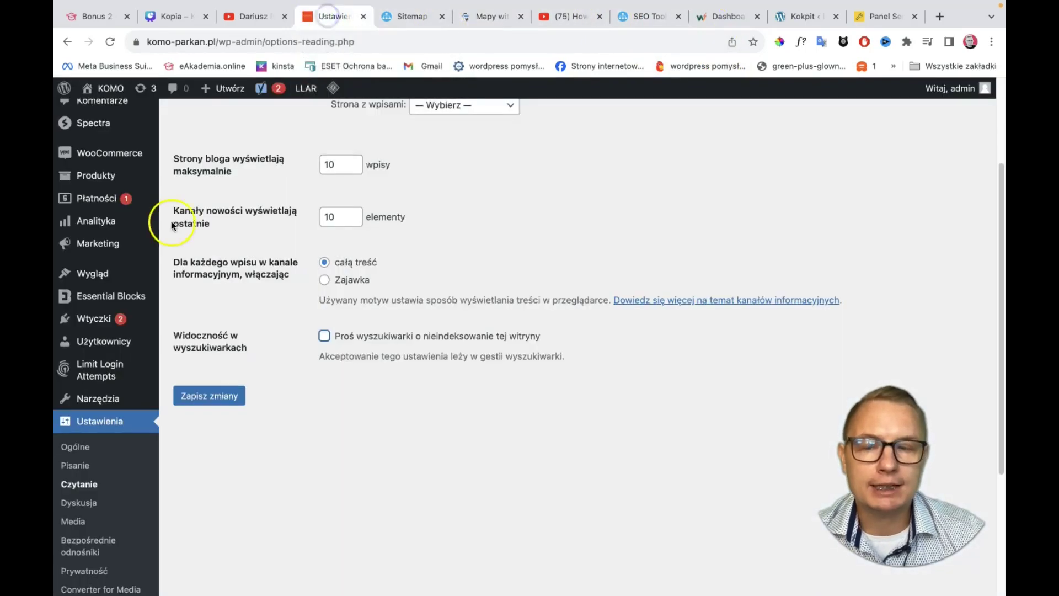
pyautogui.scroll(3, 106, 334)
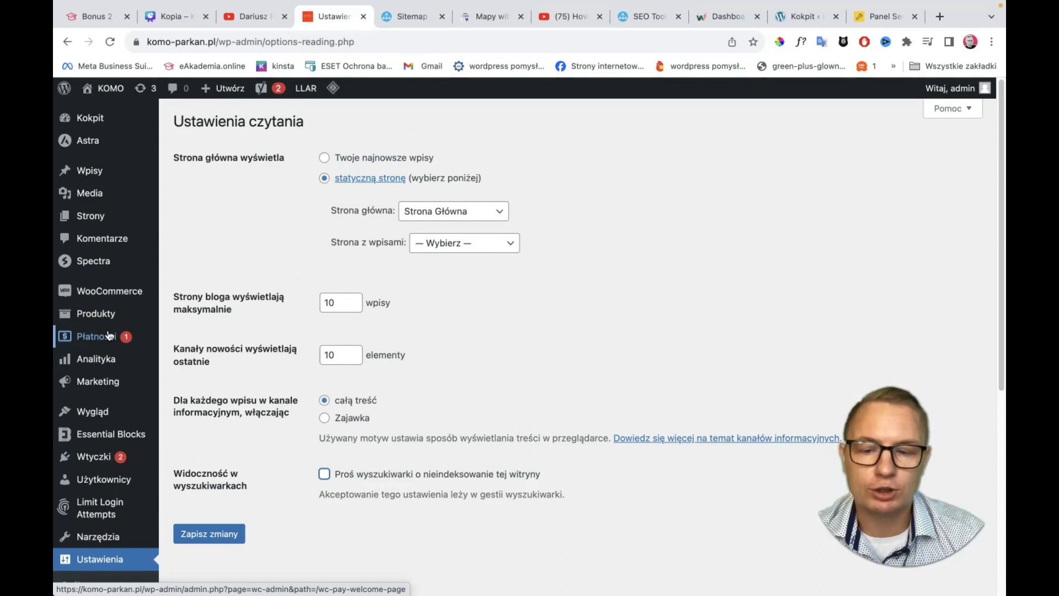
pyautogui.scroll(-4, 109, 335)
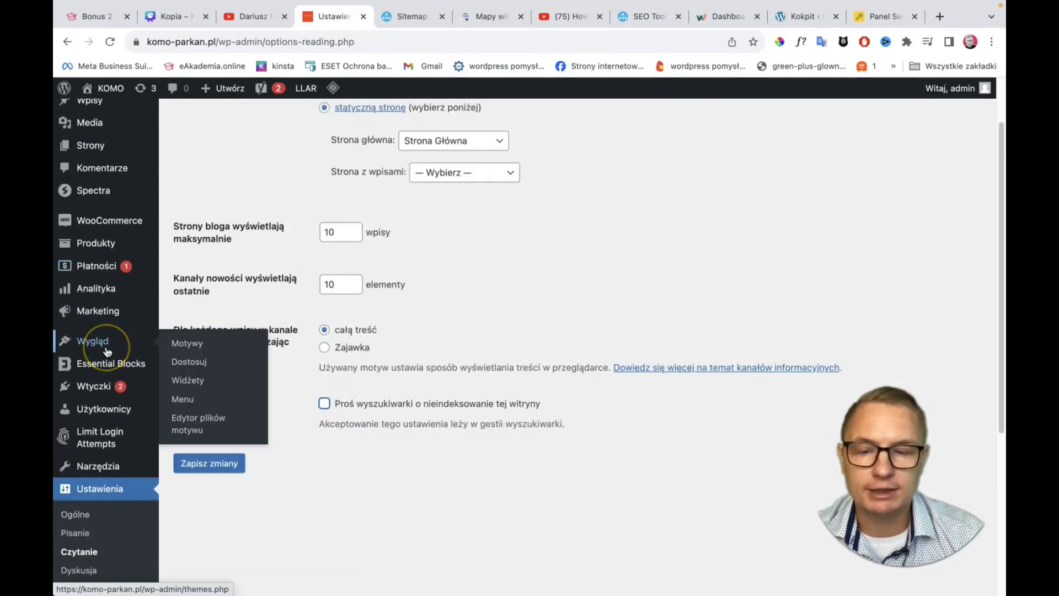
pyautogui.scroll(-3, 300, 417)
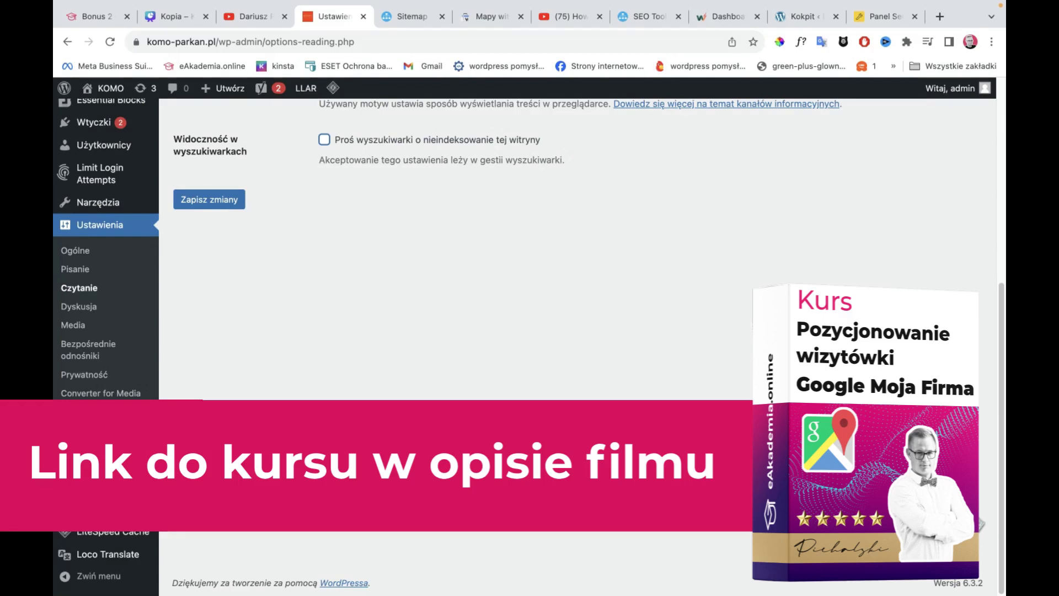
pyautogui.moveTo(101, 461)
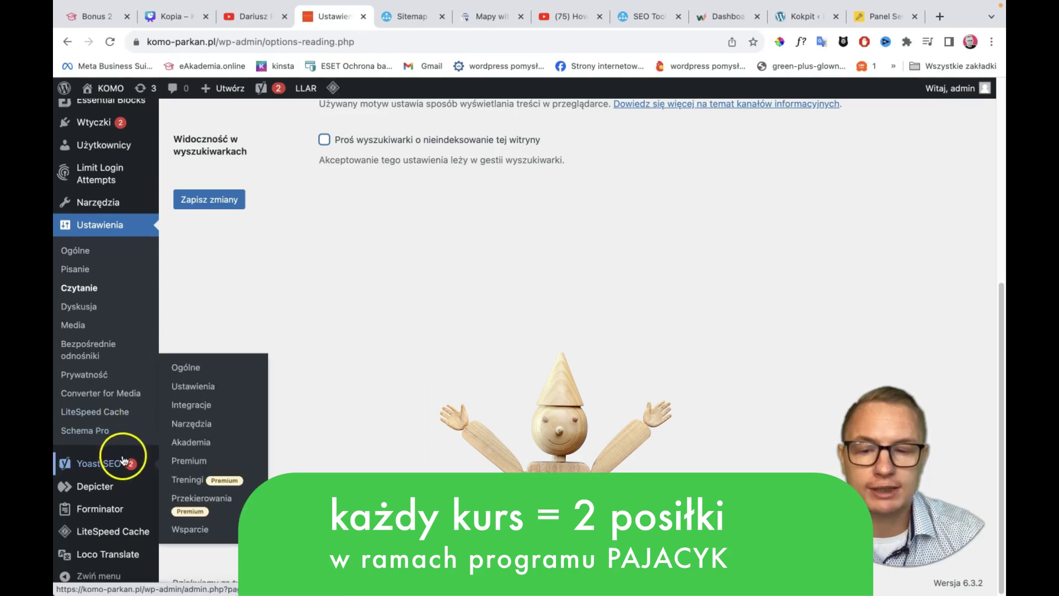
pyautogui.click(211, 390)
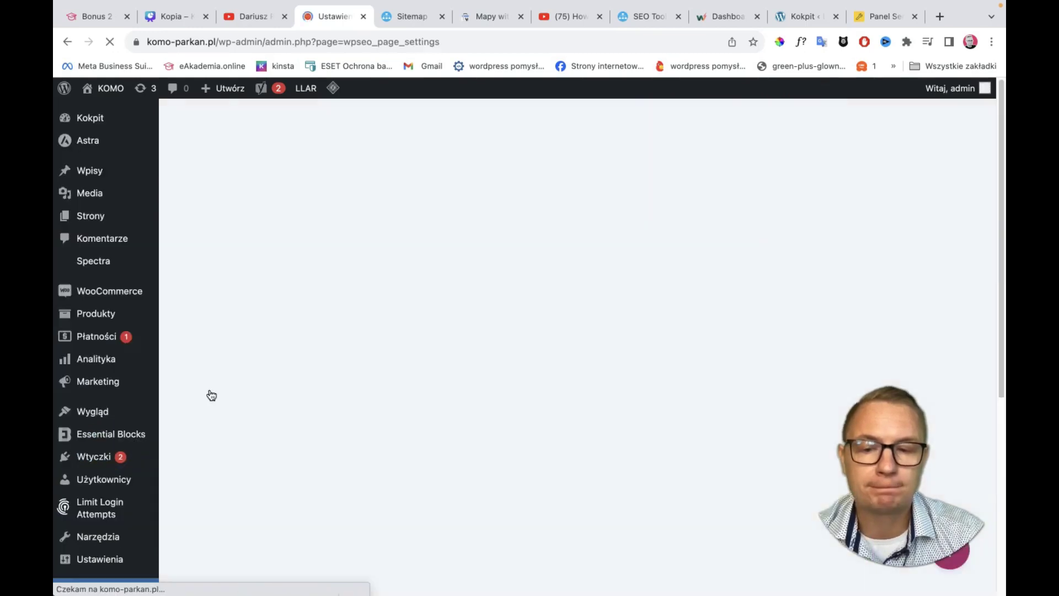
# Find the XML sitemap feature among the Yoast SEO site features and open the site's XML sitemap.
pyautogui.scroll(-15, 575, 355)
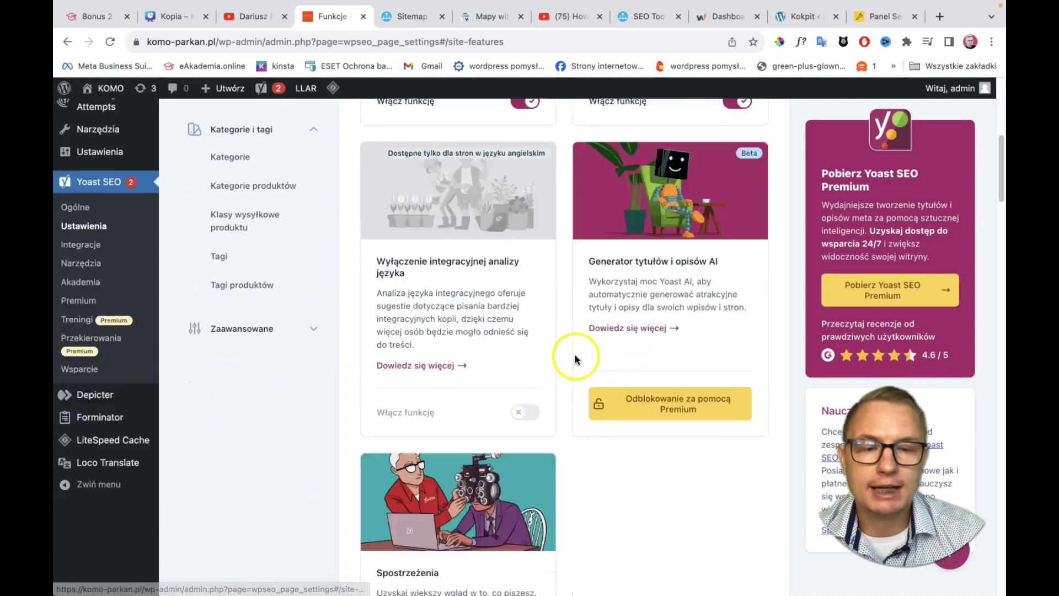
pyautogui.scroll(-15, 575, 357)
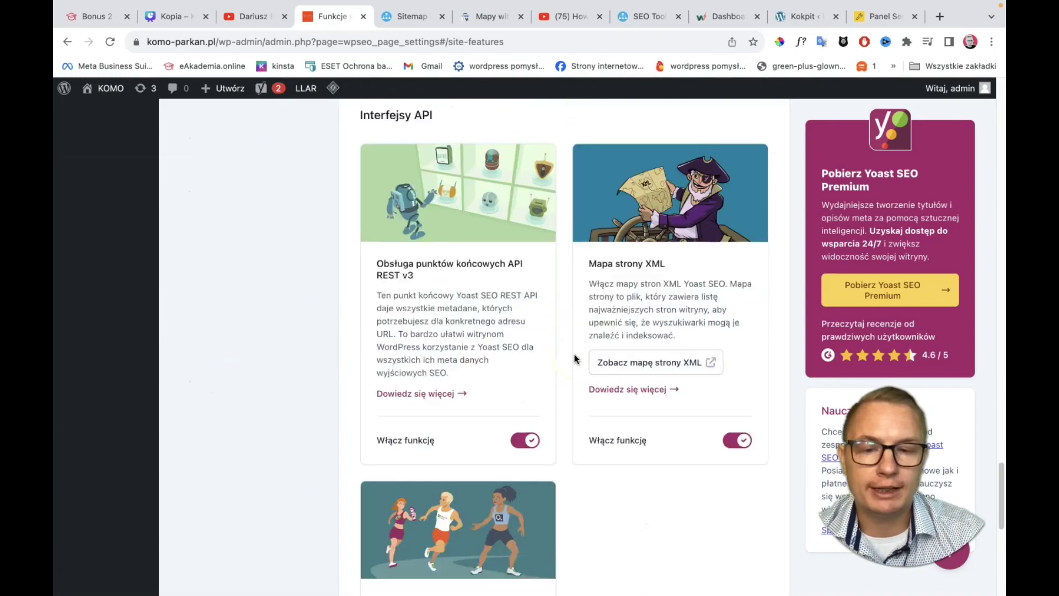
pyautogui.scroll(8, 574, 359)
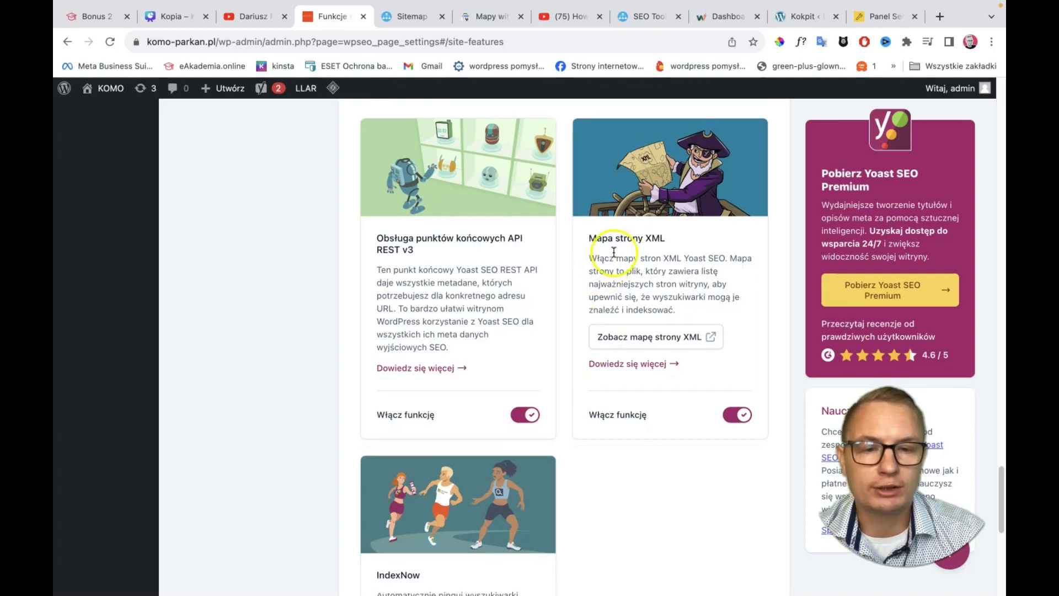
pyautogui.moveTo(593, 239); pyautogui.dragTo(682, 239)
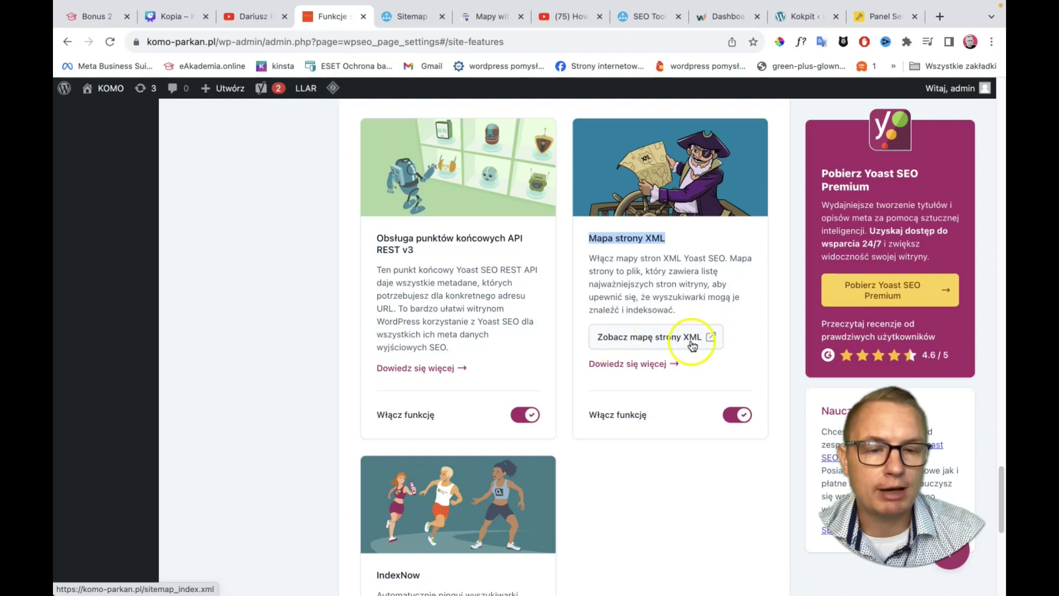
pyautogui.click(668, 342)
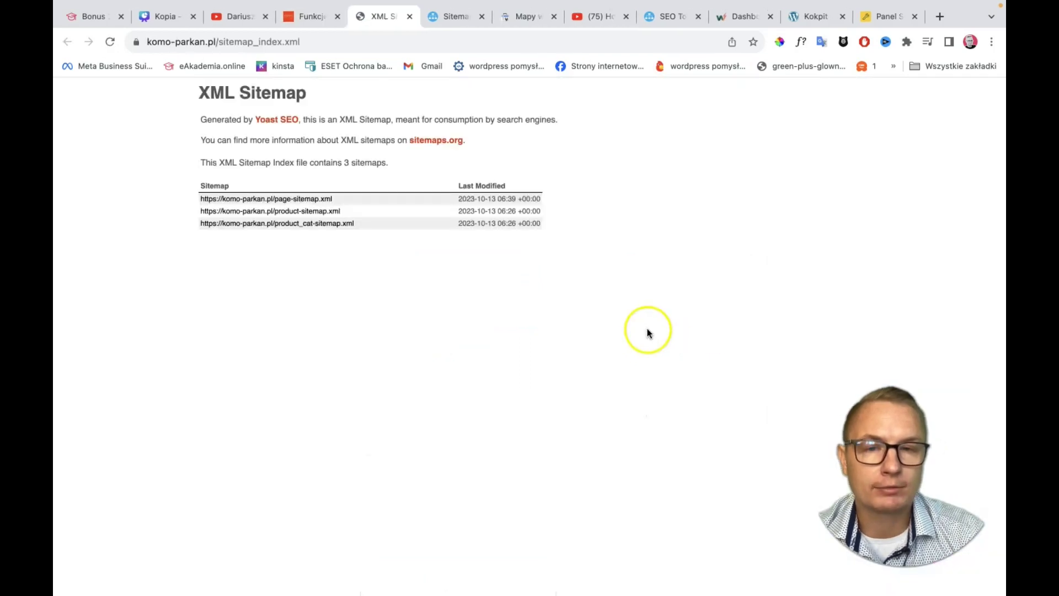
pyautogui.click(320, 41)
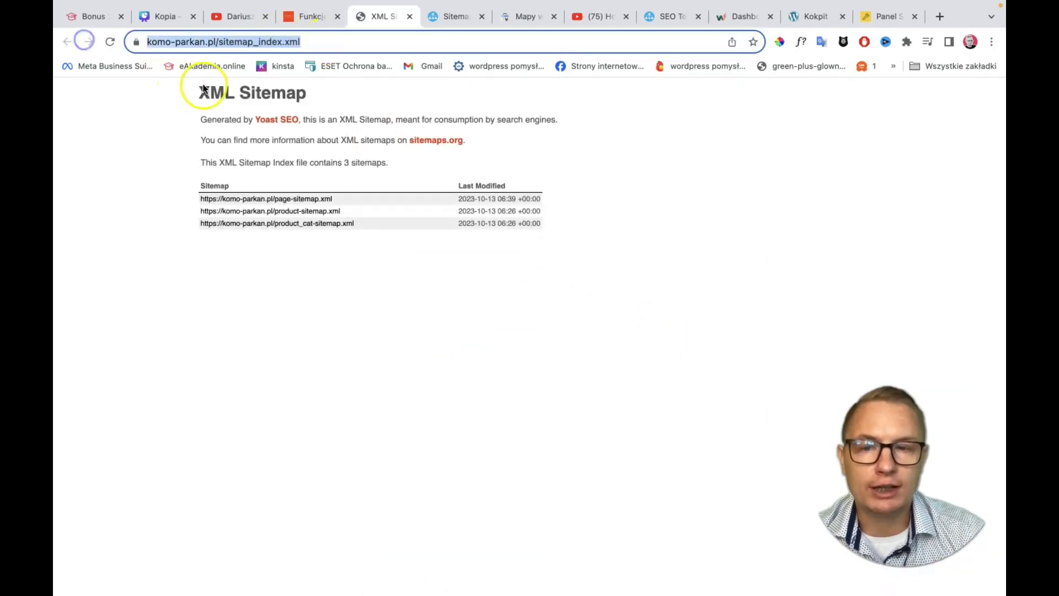
pyautogui.rightClick(218, 43)
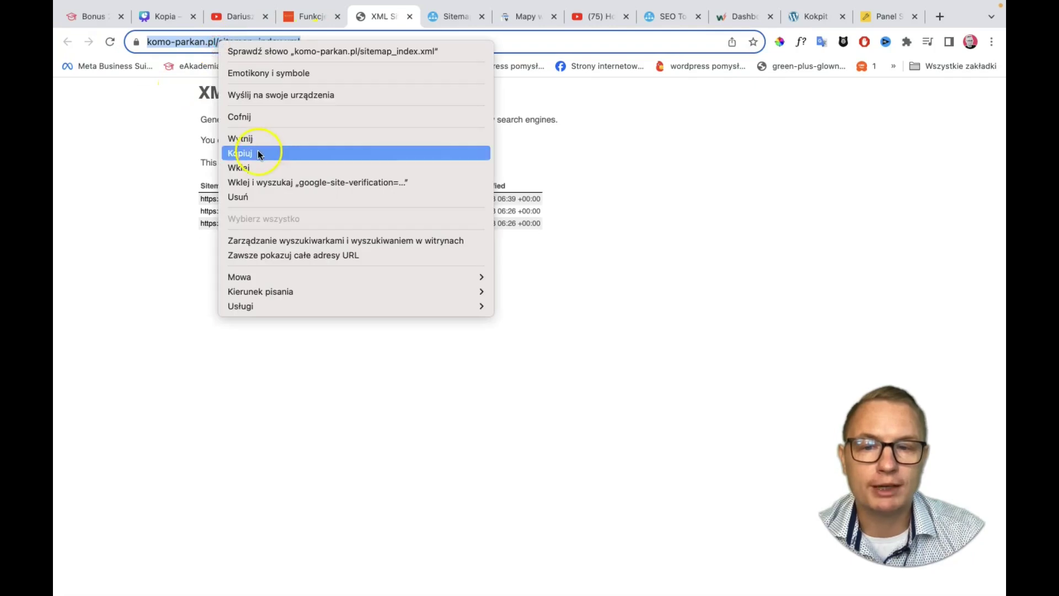
pyautogui.click(259, 147)
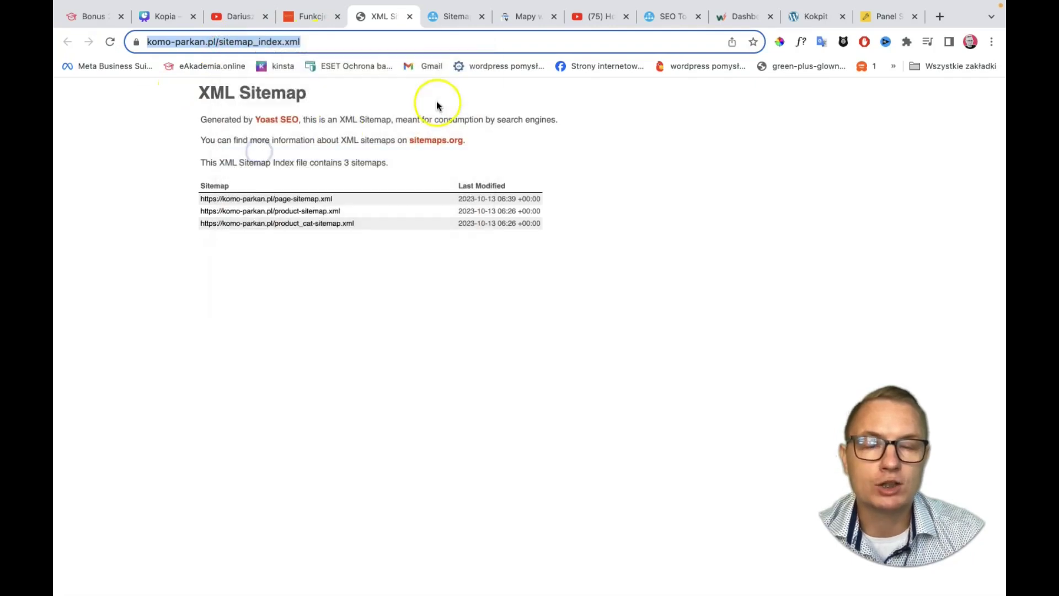
pyautogui.click(513, 17)
pyautogui.rightClick(375, 236)
pyautogui.click(402, 332)
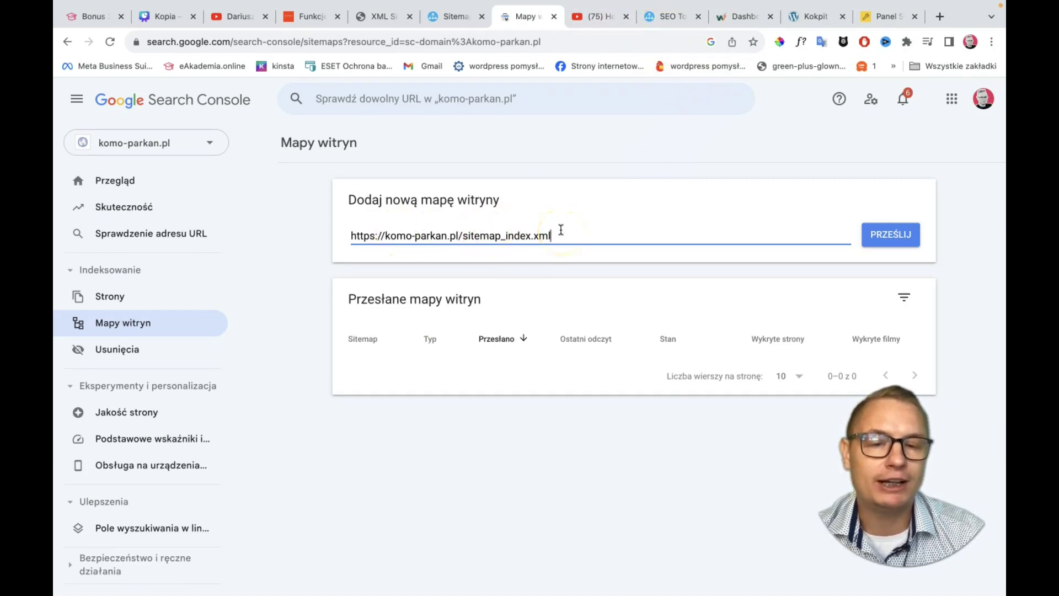
pyautogui.click(452, 18)
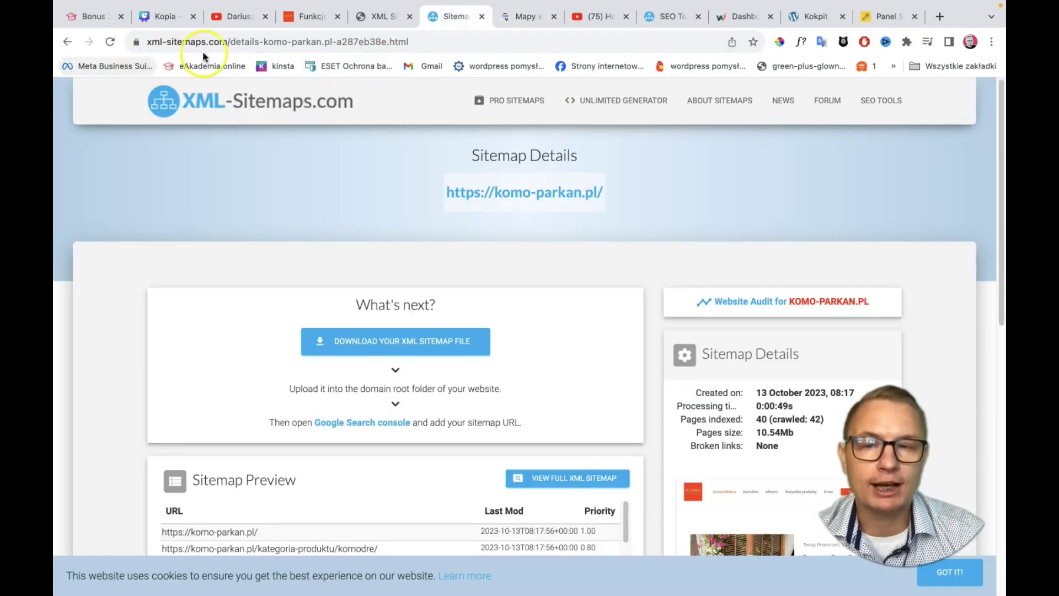
pyautogui.moveTo(231, 43); pyautogui.dragTo(106, 42)
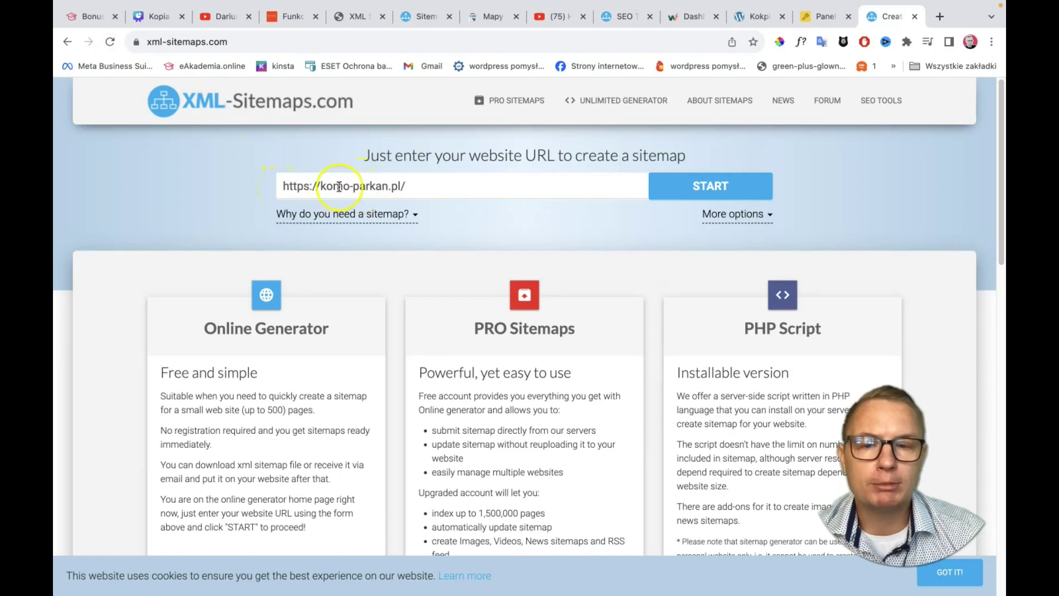
pyautogui.click(430, 186)
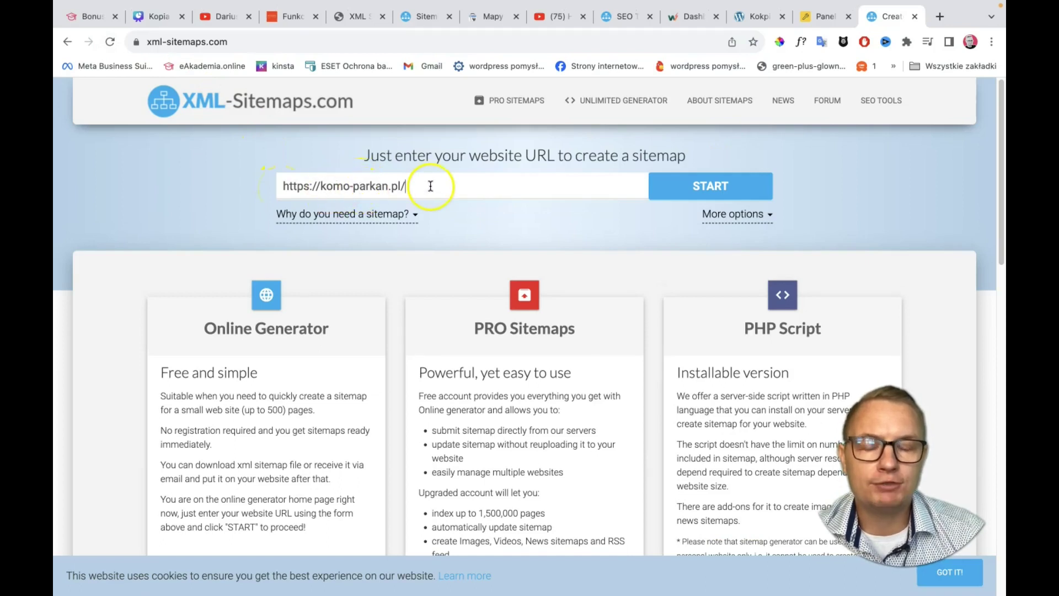
pyautogui.click(733, 185)
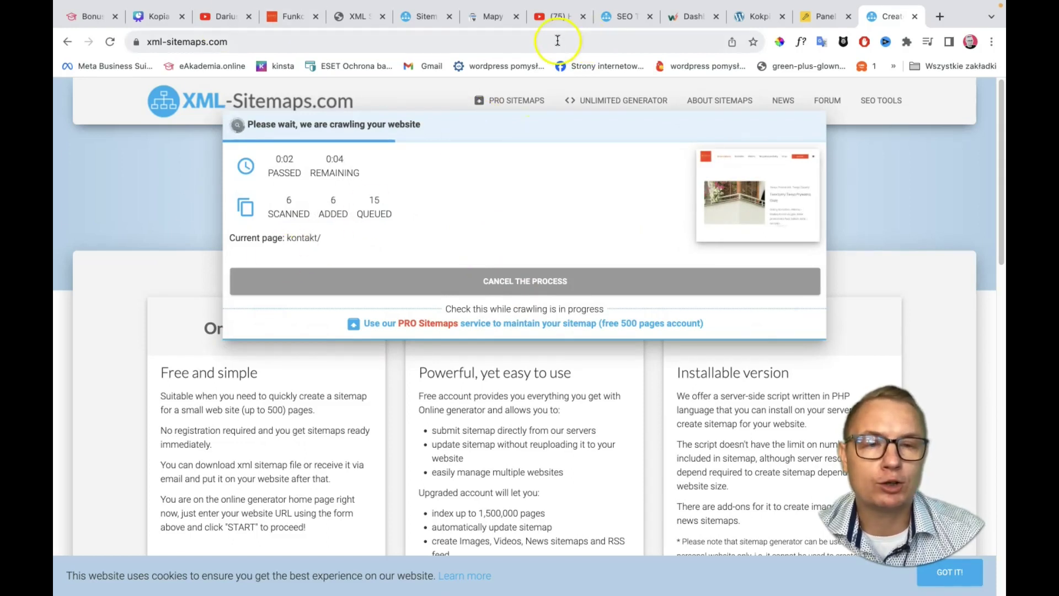
# Return to the previously generated sitemap's details page and examine its download option and the preview of listed URLs.
pyautogui.click(434, 19)
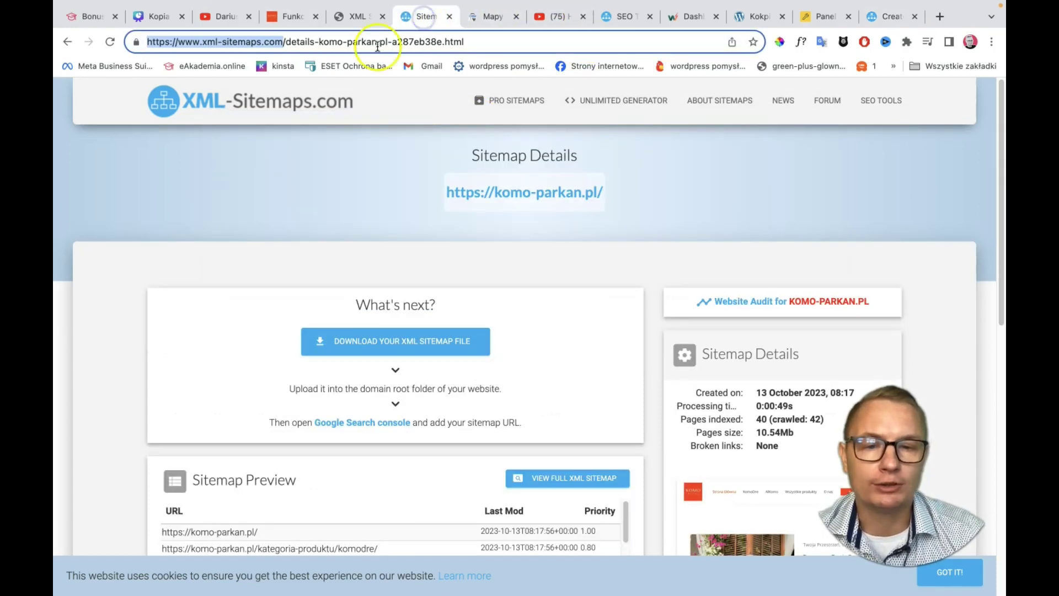
pyautogui.scroll(-3, 389, 259)
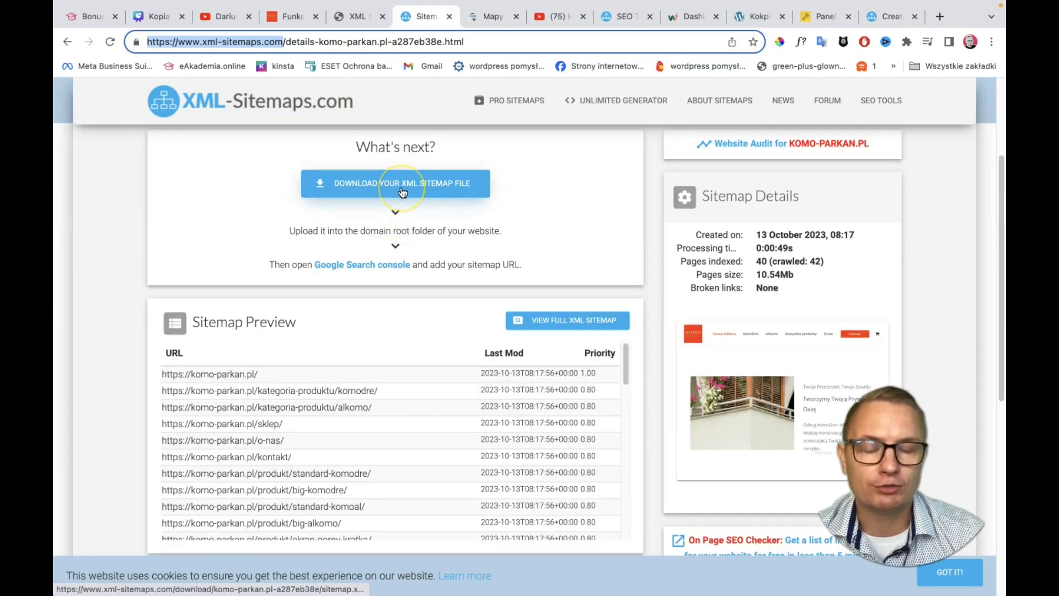
pyautogui.scroll(-5, 360, 253)
pyautogui.scroll(-3, 358, 259)
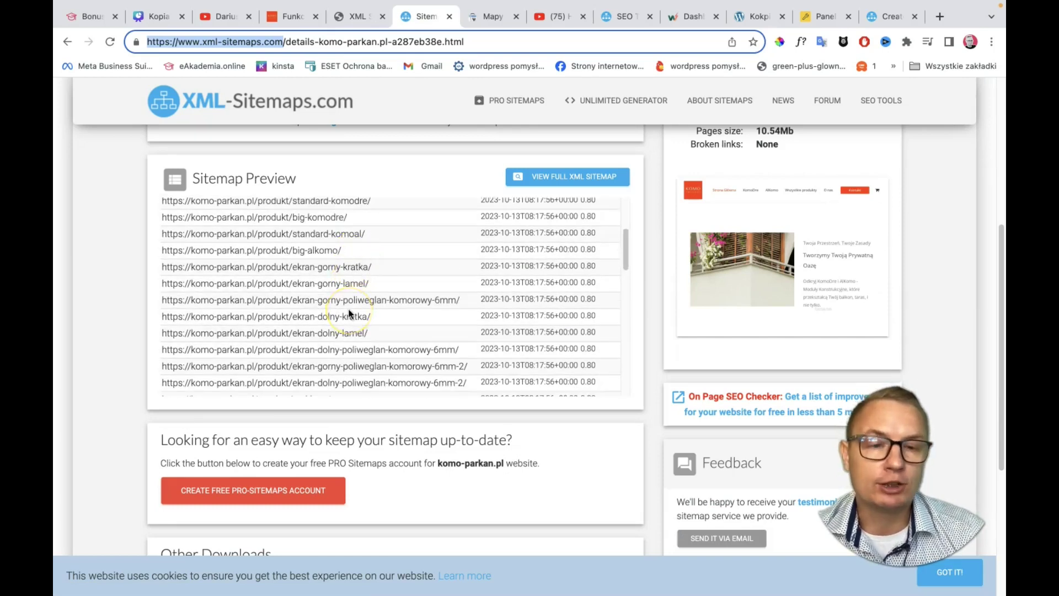